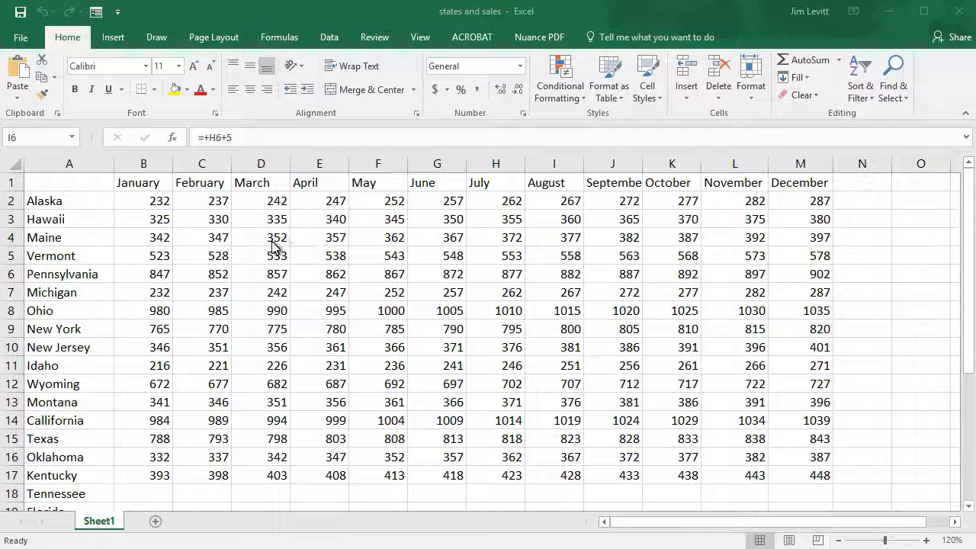
Apply the Bad cell style to the month headings in B1:M1
left_click(144, 180)
left_click_drag(147, 181, 812, 179)
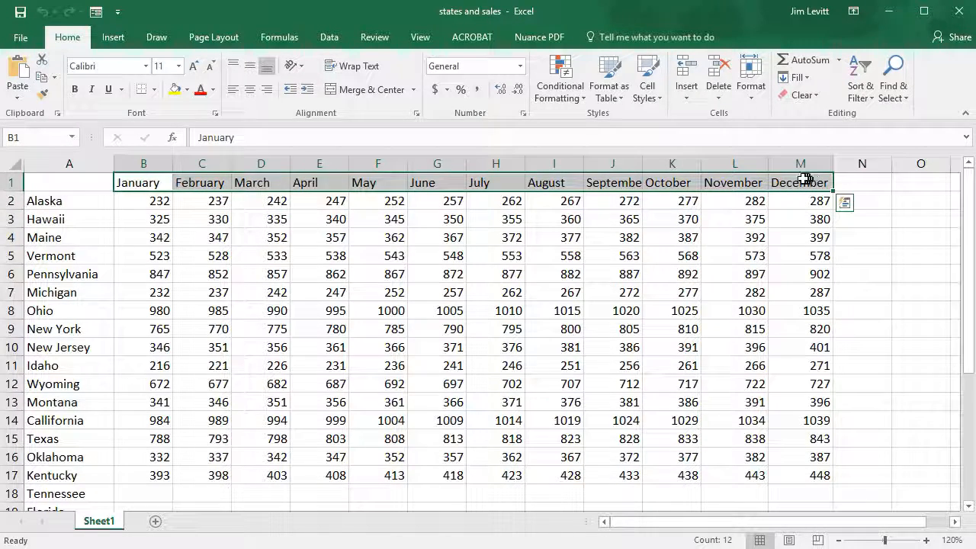
left_click(650, 70)
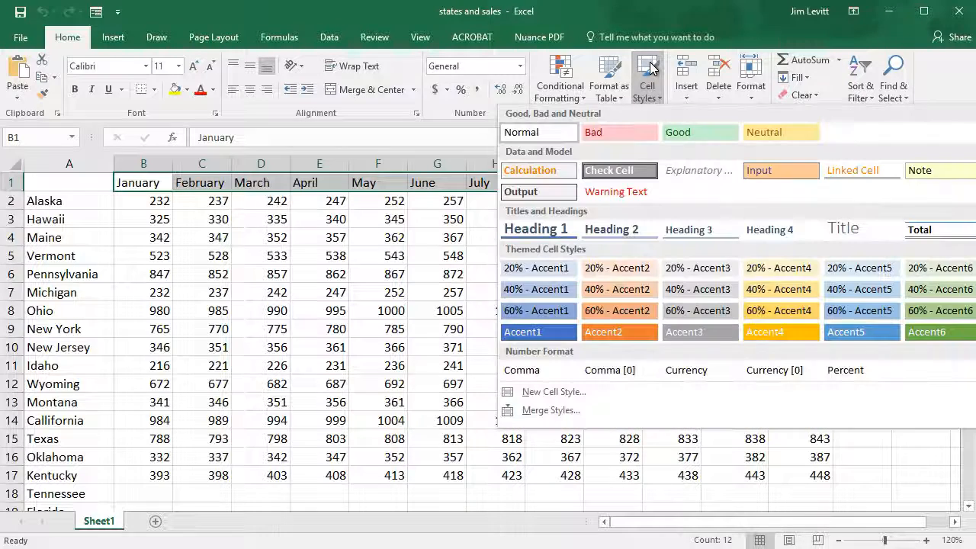
left_click(626, 133)
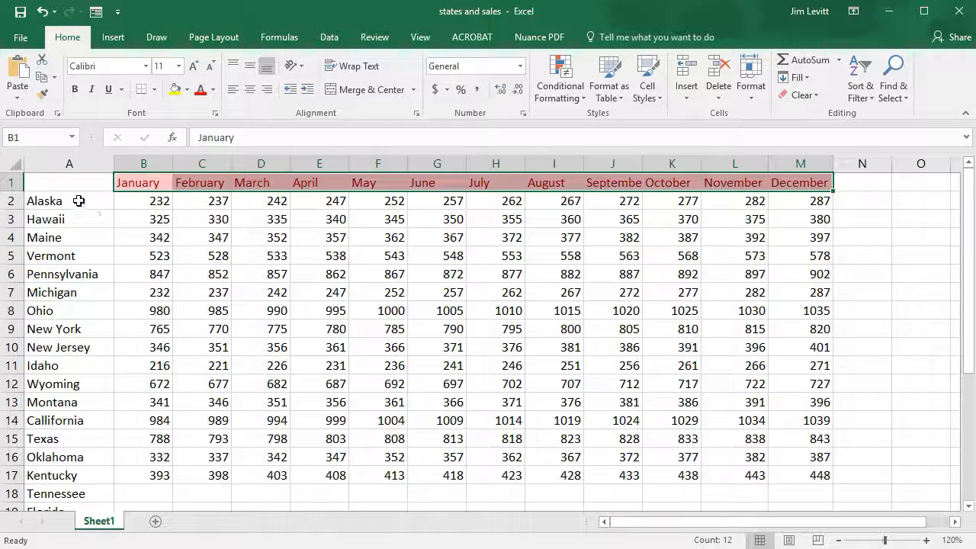
Apply the Output cell style to the state names from Alaska to Kentucky in A2:A17
left_click_drag(78, 201, 41, 475)
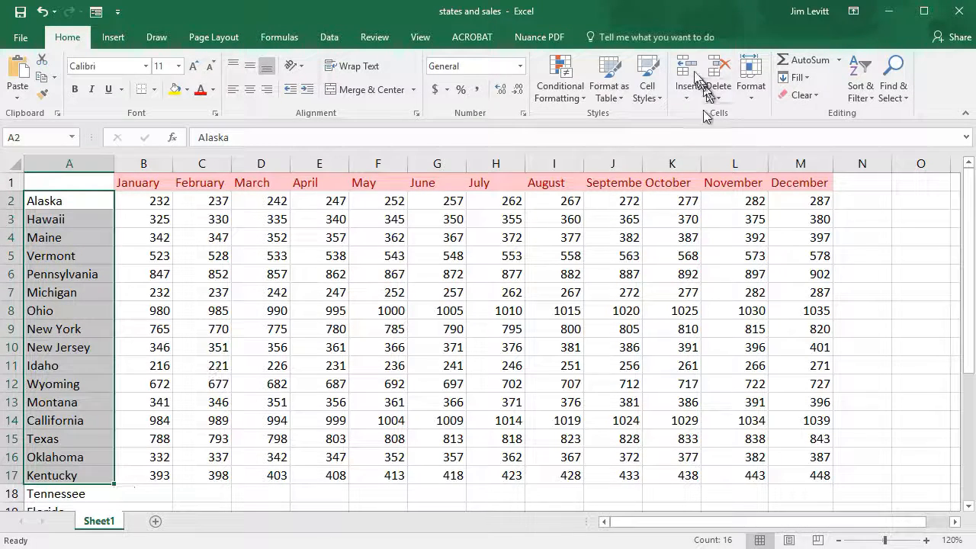
left_click(644, 72)
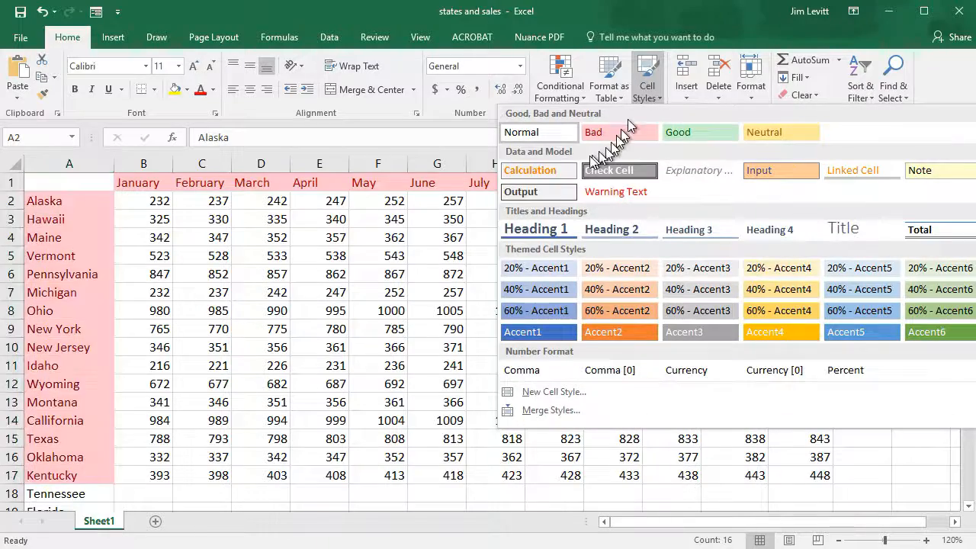
left_click(528, 192)
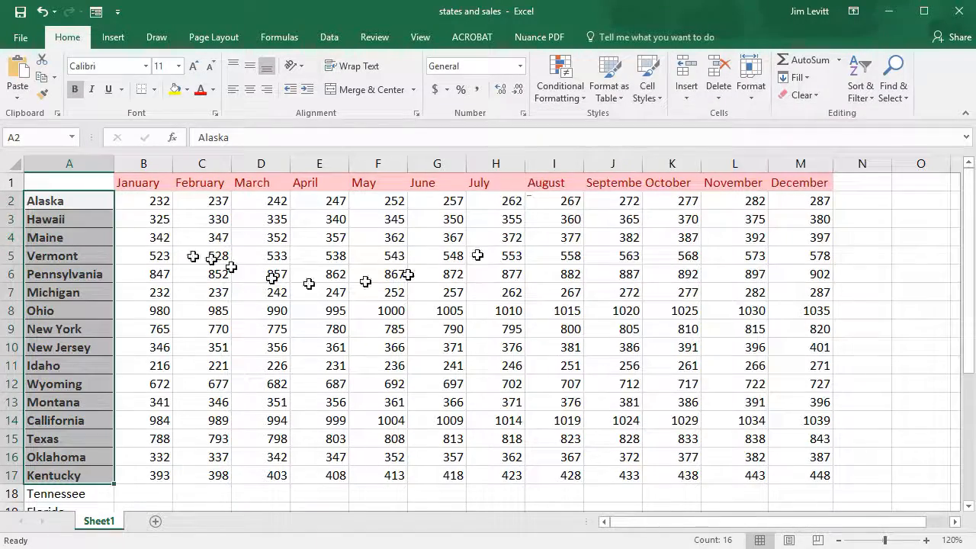
Apply the Currency [0] cell style to the monthly sales figures in B2:M17
left_click_drag(136, 200, 830, 480)
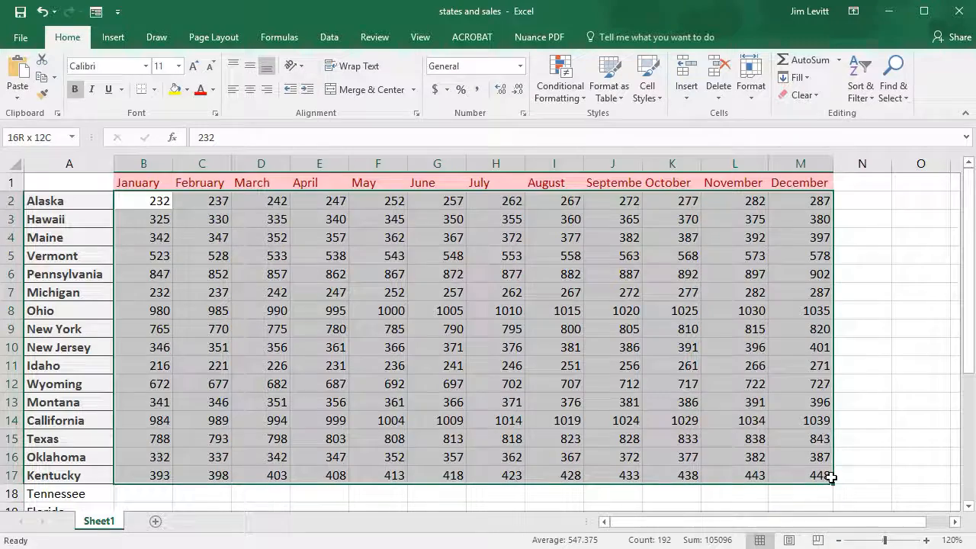
left_click(649, 76)
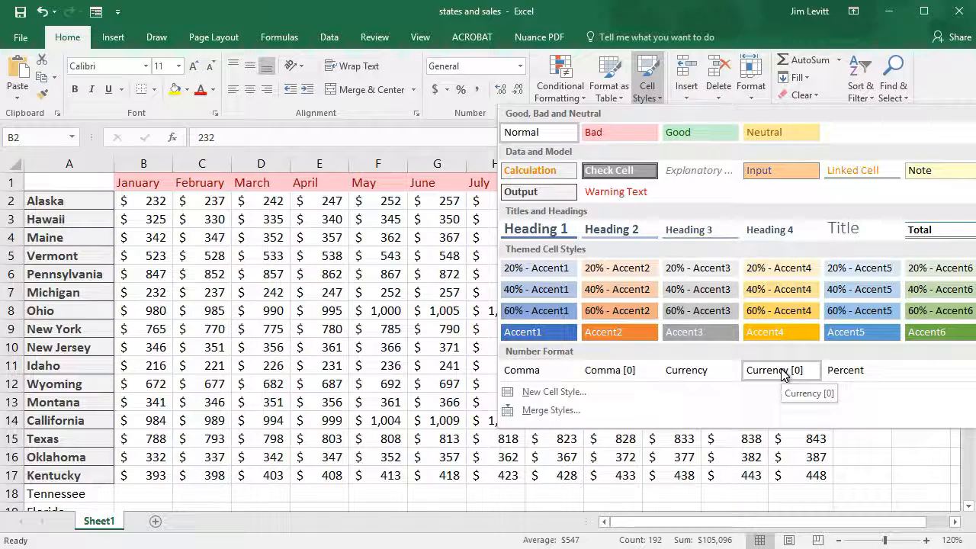
left_click(782, 371)
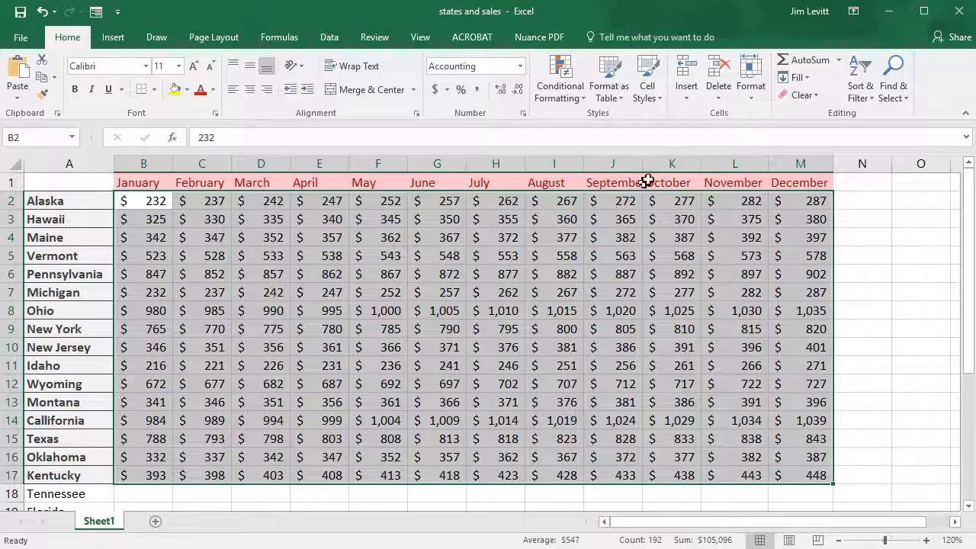
Start a new cell style based on Michigan's June cell, excluding alignment, border, fill and protection and keeping number and font
left_click(652, 71)
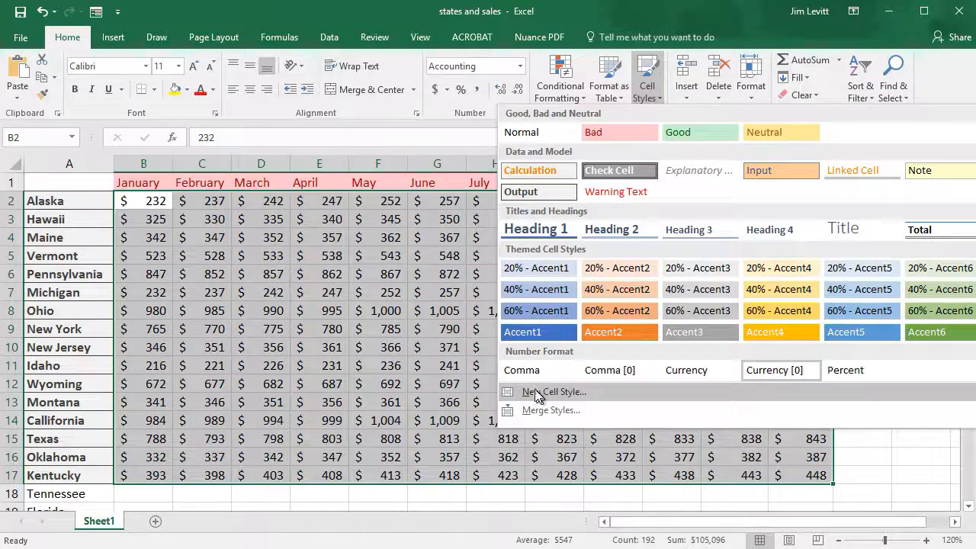
left_click(309, 282)
left_click(411, 290)
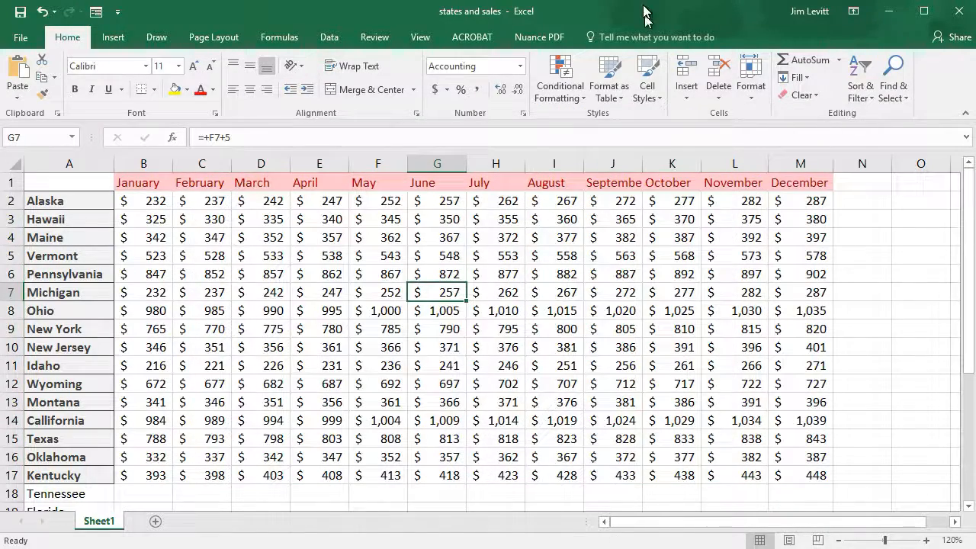
left_click(652, 77)
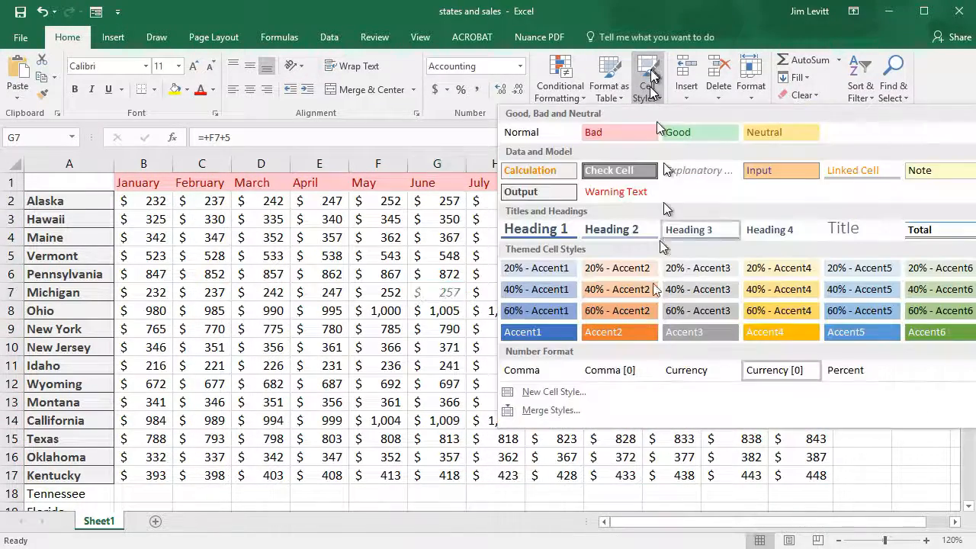
left_click(556, 392)
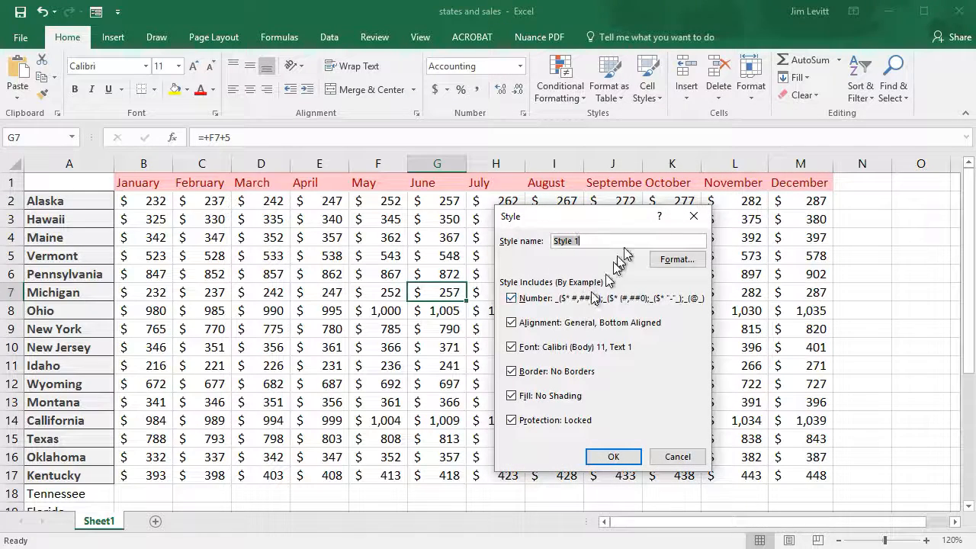
left_click(512, 323)
left_click(512, 371)
left_click(512, 396)
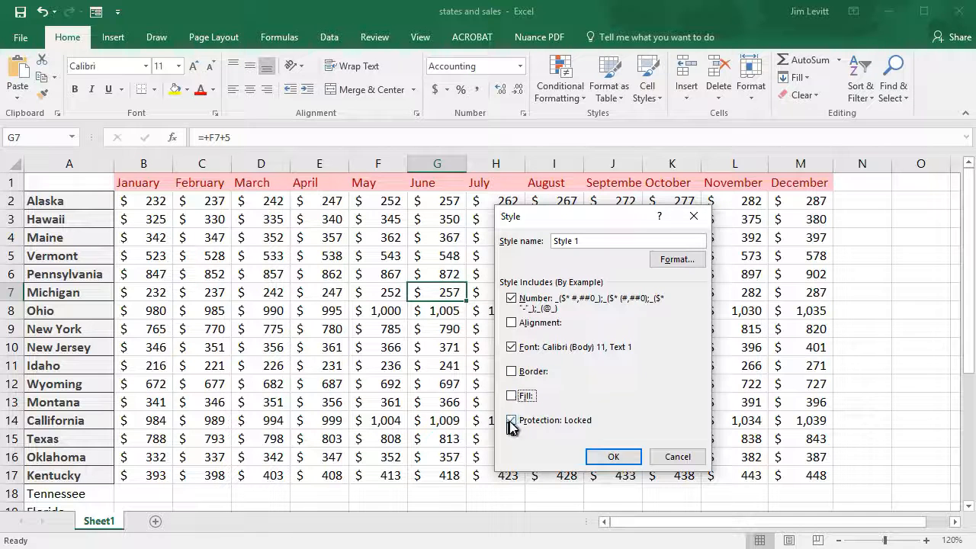
left_click(511, 420)
Name the new cell style Test
left_click_drag(594, 241, 561, 242)
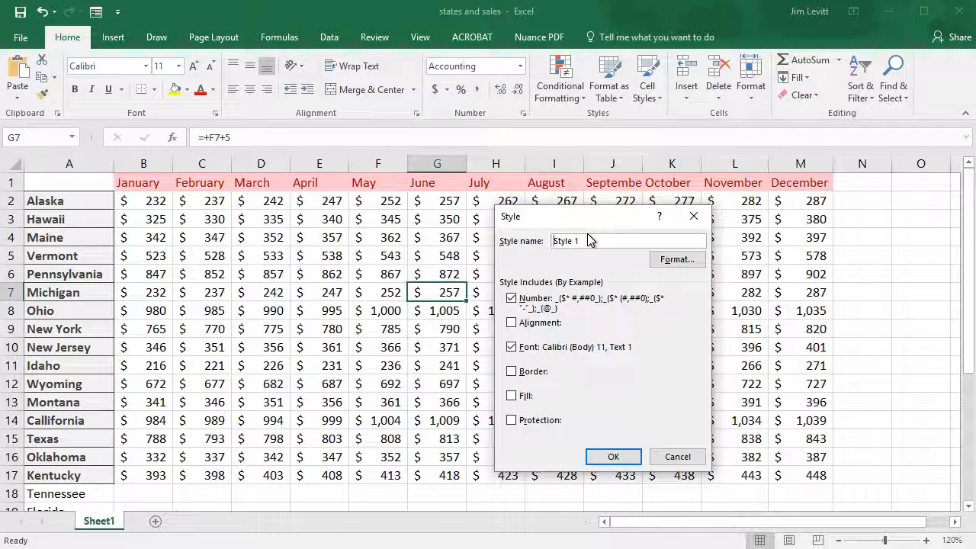
key("shift+End")
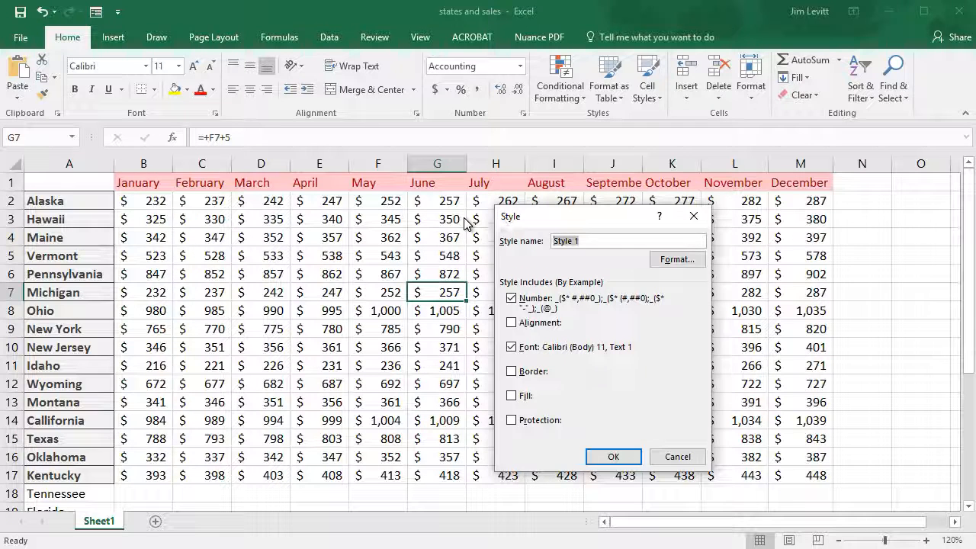
type("Tre")
type("est")
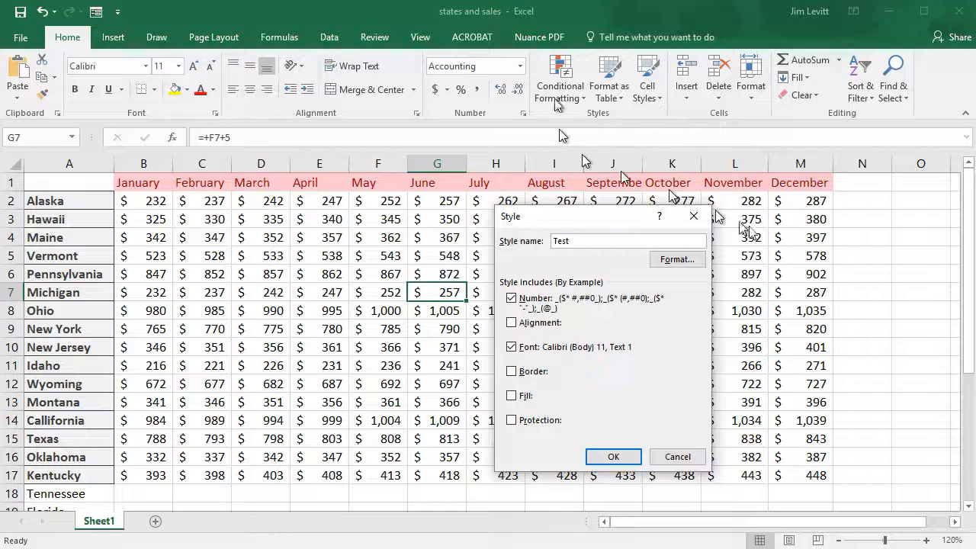
Set the Test style's font to Century Schoolbook at size 9
left_click(679, 259)
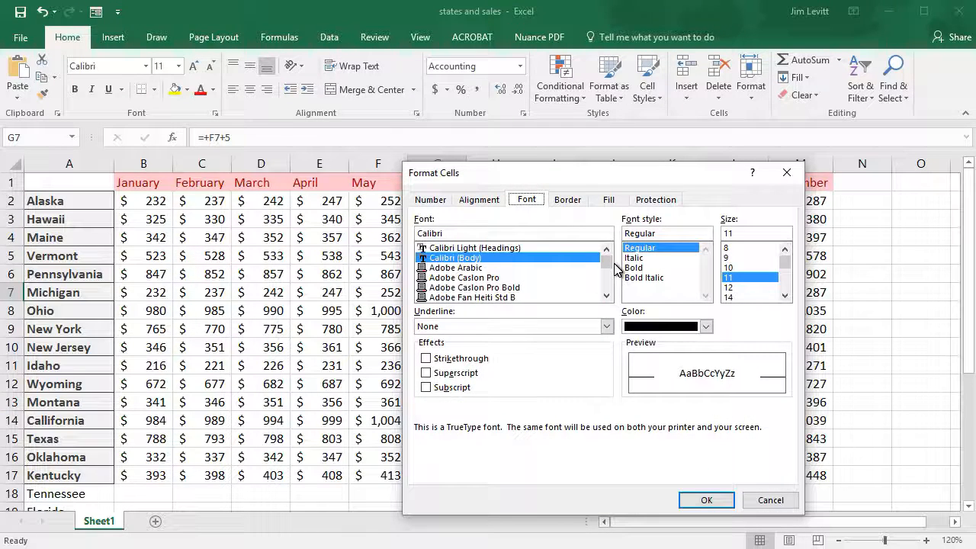
left_click_drag(611, 263, 612, 270)
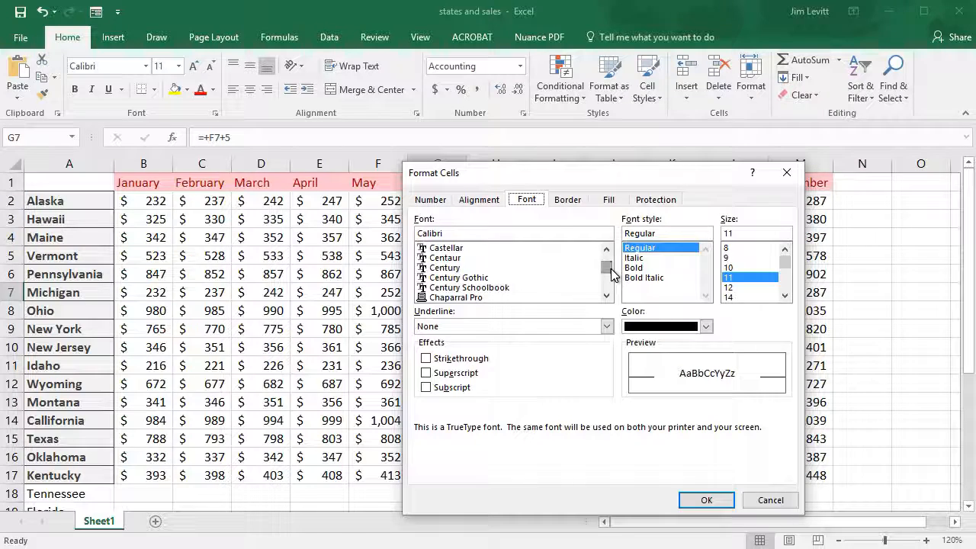
left_click(508, 287)
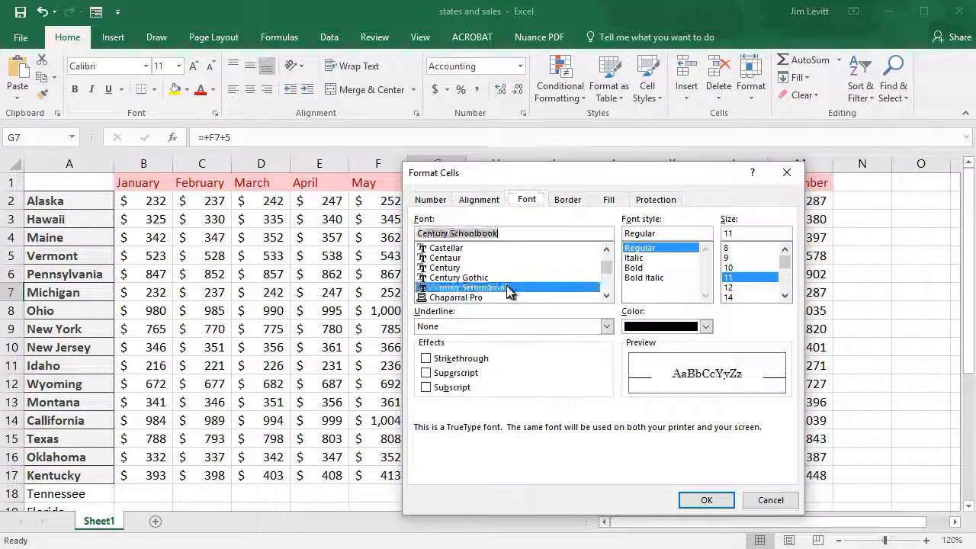
left_click(733, 268)
left_click(739, 258)
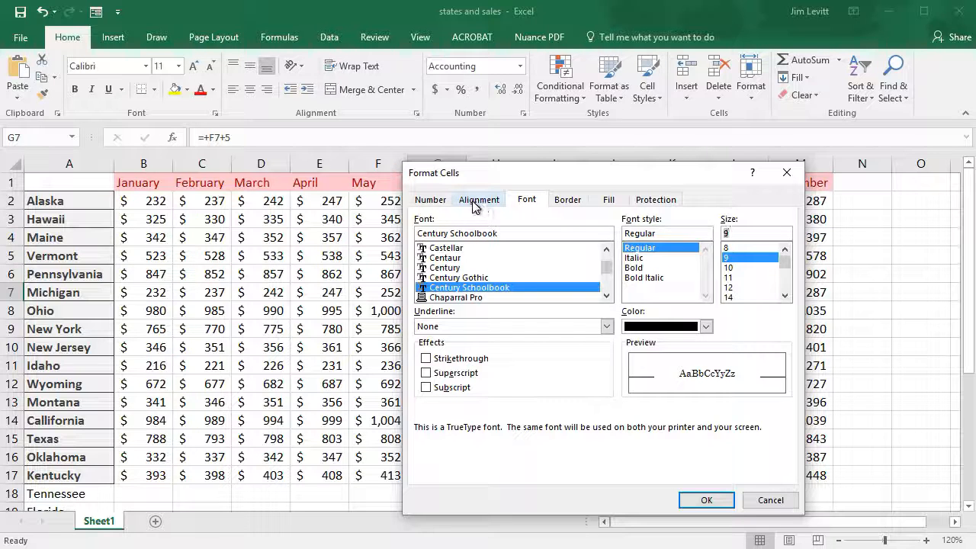
Set the Test style's number format to Currency and save the style
left_click(431, 200)
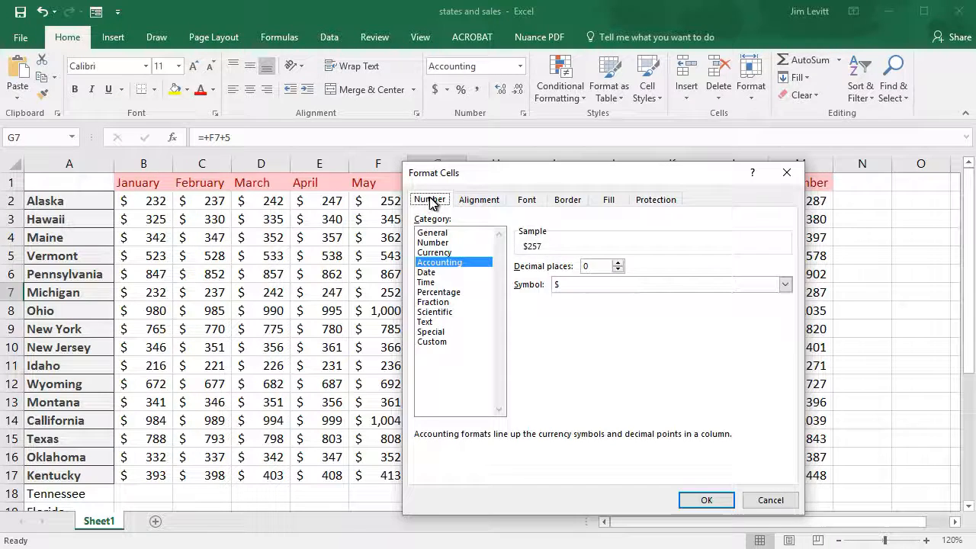
left_click(450, 252)
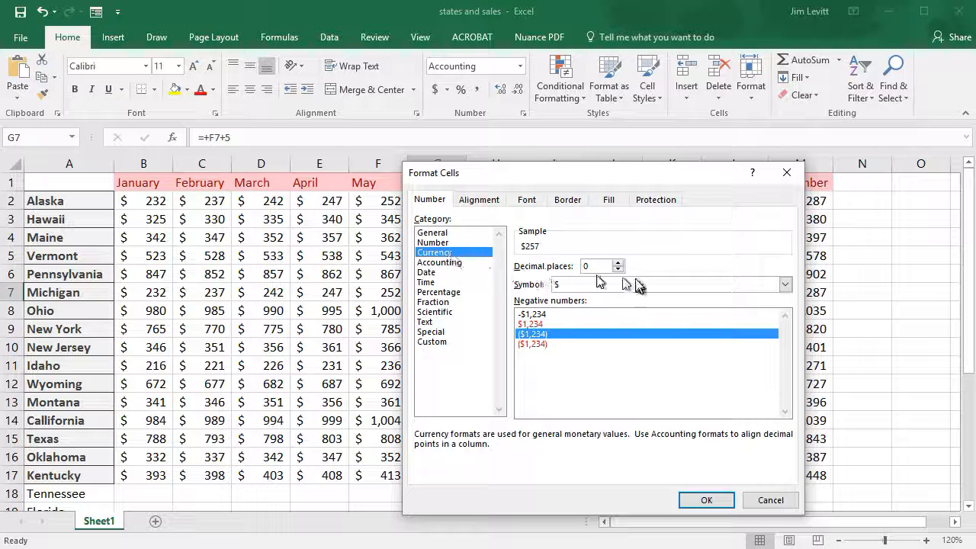
left_click(707, 502)
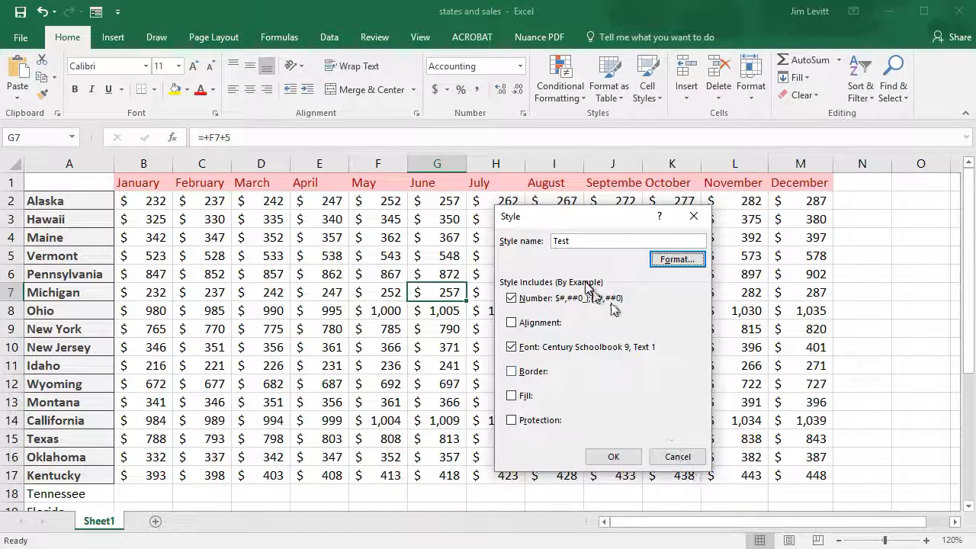
left_click(615, 457)
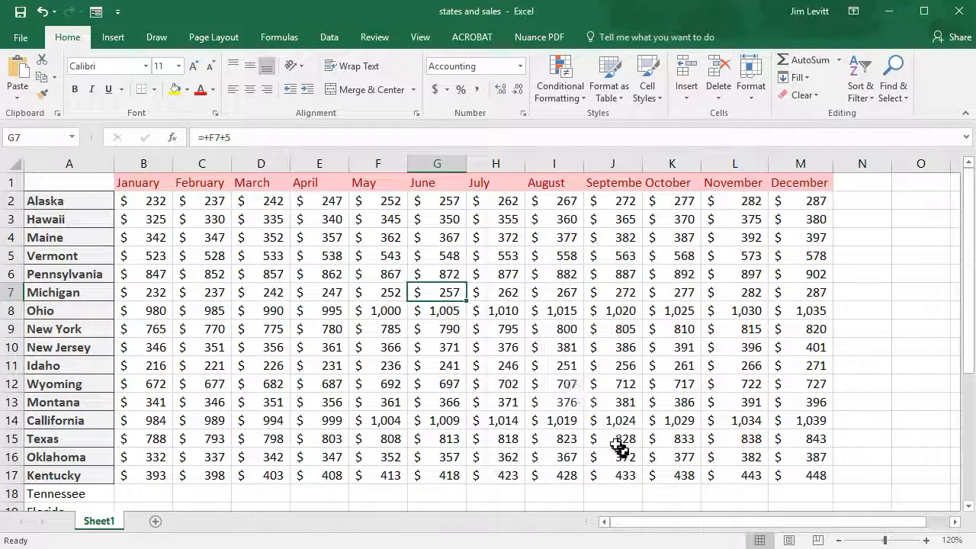
Apply the custom Test style to Michigan's June cell and to all sales figures in B2:M17
left_click(650, 86)
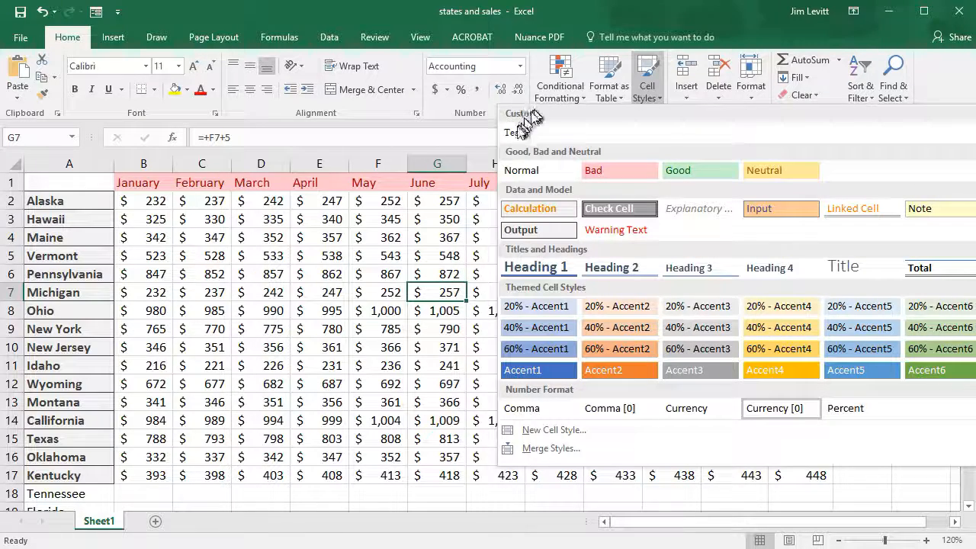
left_click(526, 135)
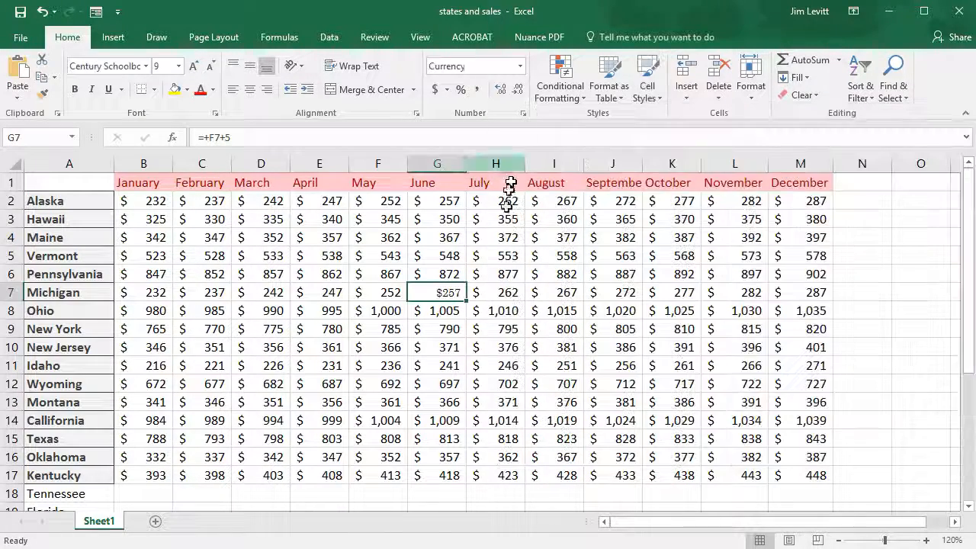
left_click_drag(157, 200, 817, 474)
left_click(652, 67)
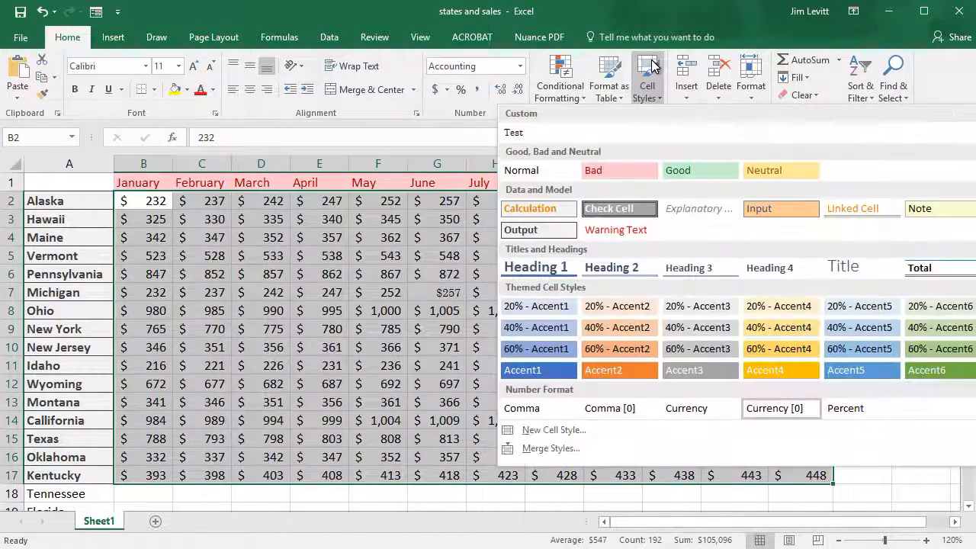
left_click(518, 132)
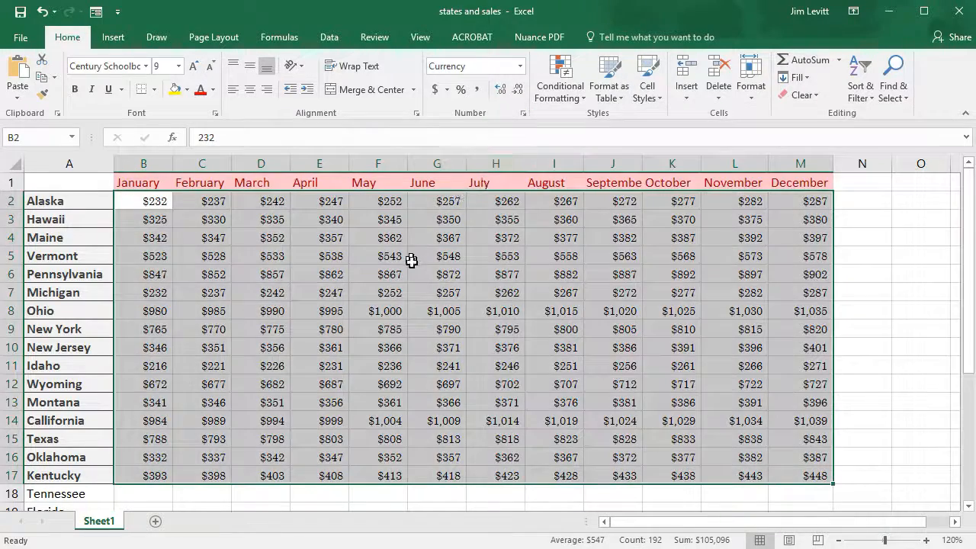
left_click(431, 256)
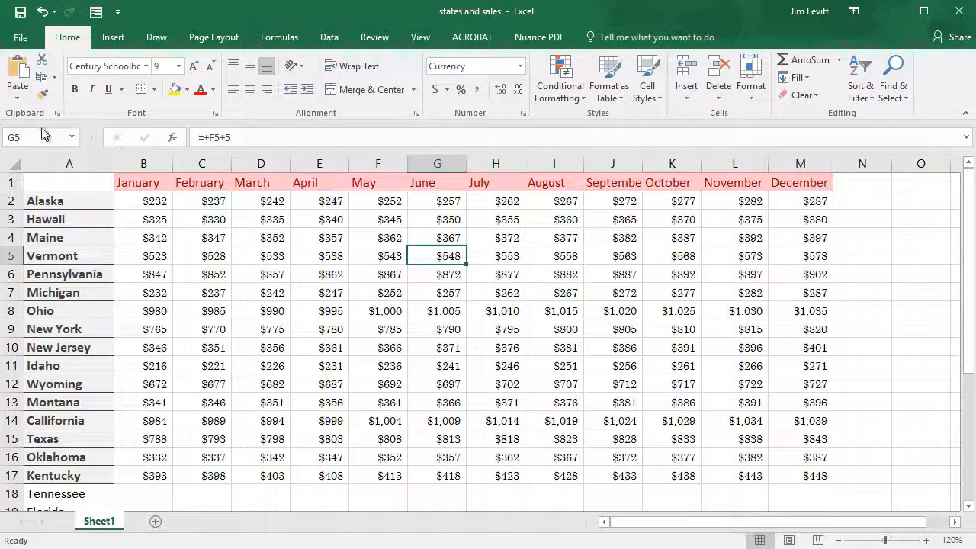
Open the recent workbook test 12 from the Display Files folder
left_click(26, 40)
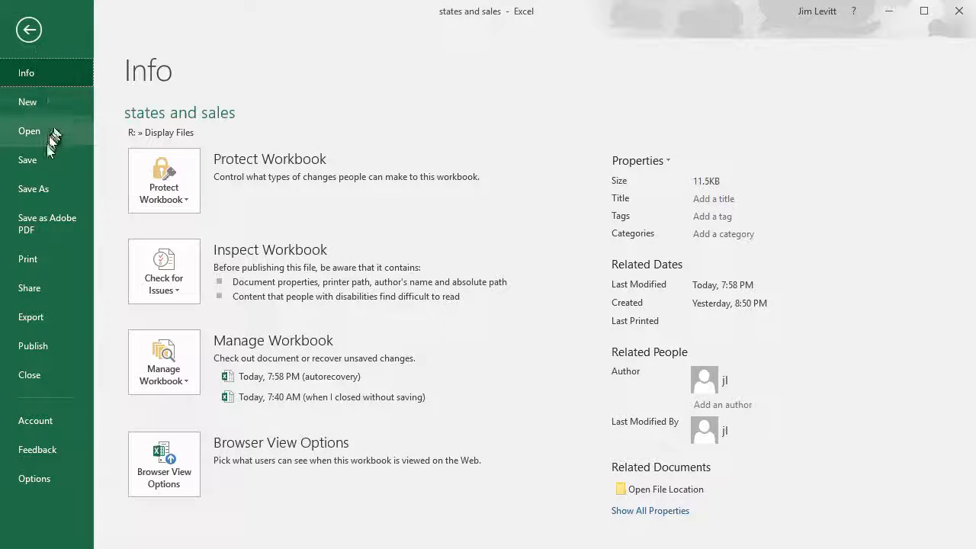
left_click(49, 131)
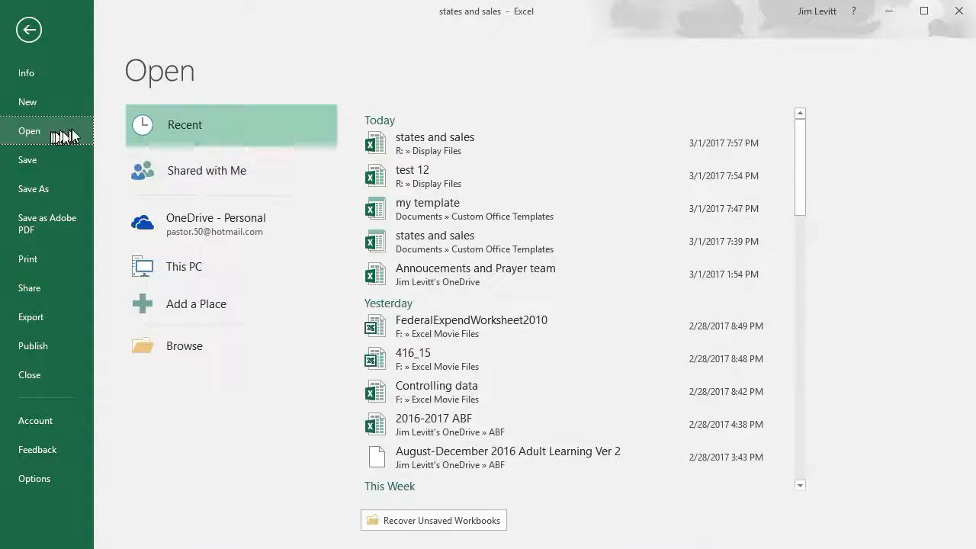
left_click(494, 185)
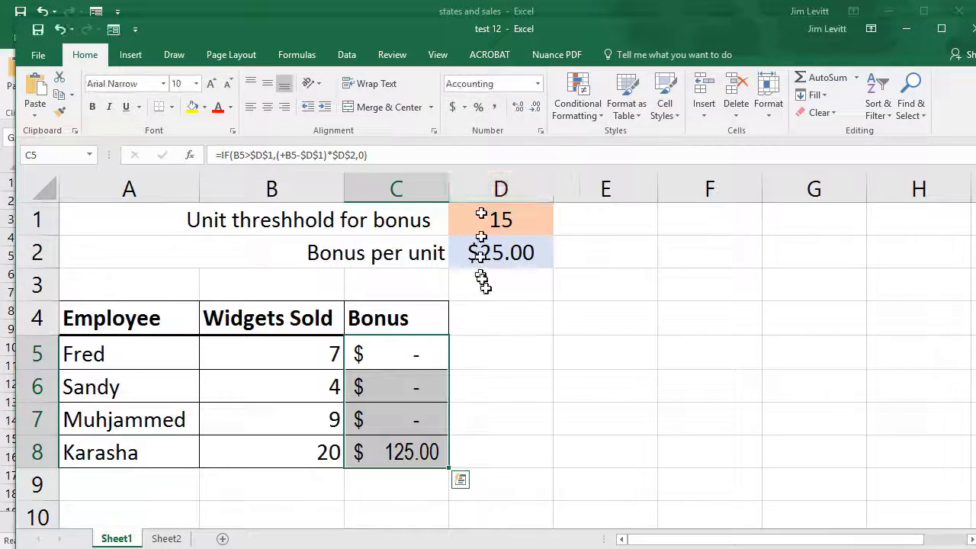
Merge the cell styles from states and sales.xlsx into the test 12 workbook, including styles that have the same names
left_click(666, 95)
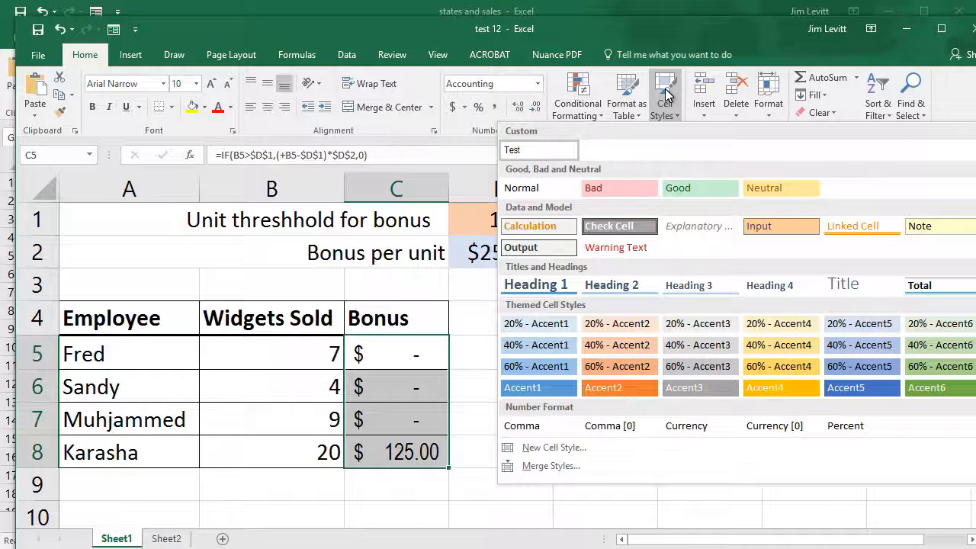
left_click(557, 467)
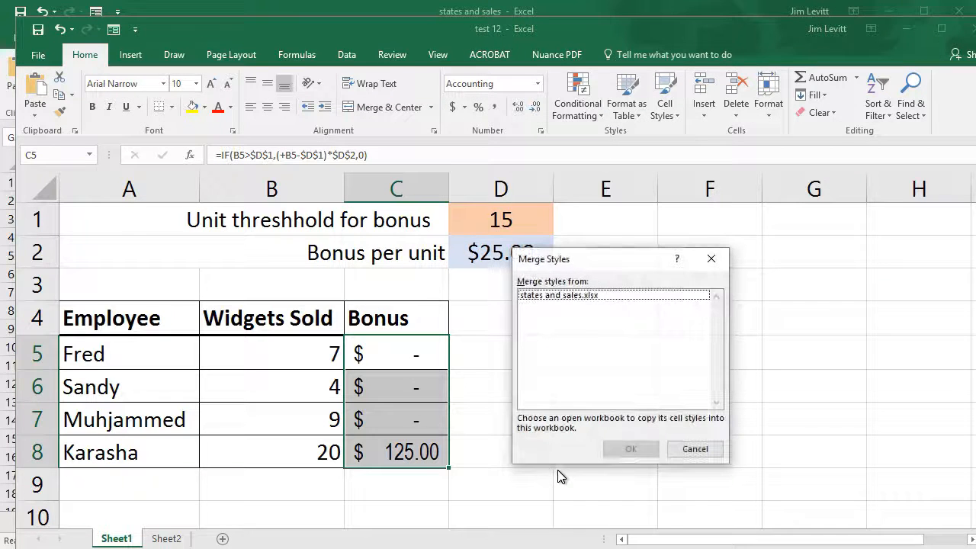
left_click(601, 295)
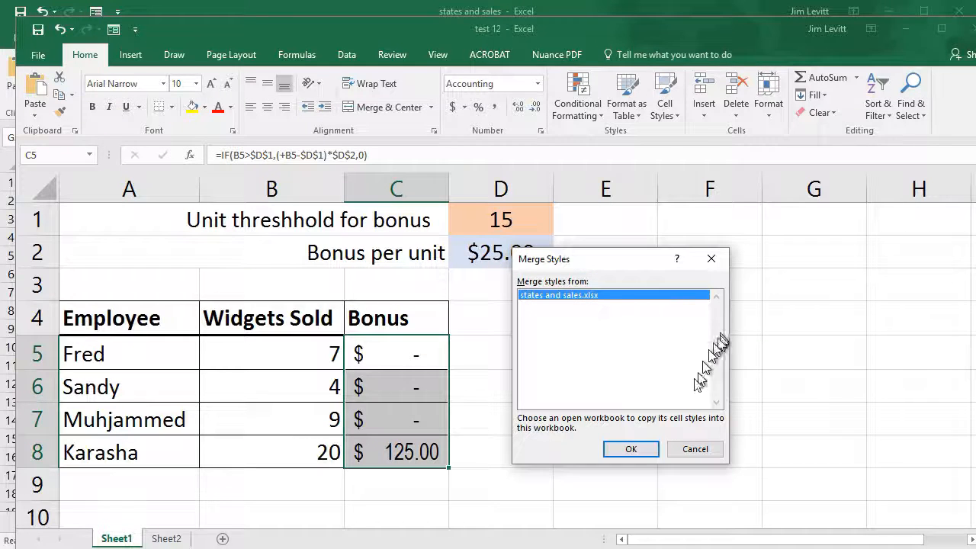
left_click(630, 450)
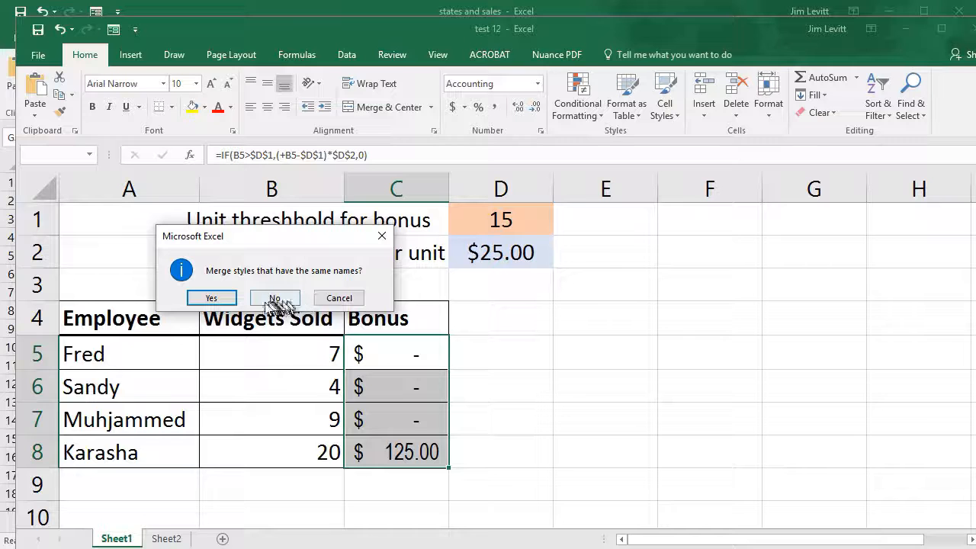
left_click(212, 299)
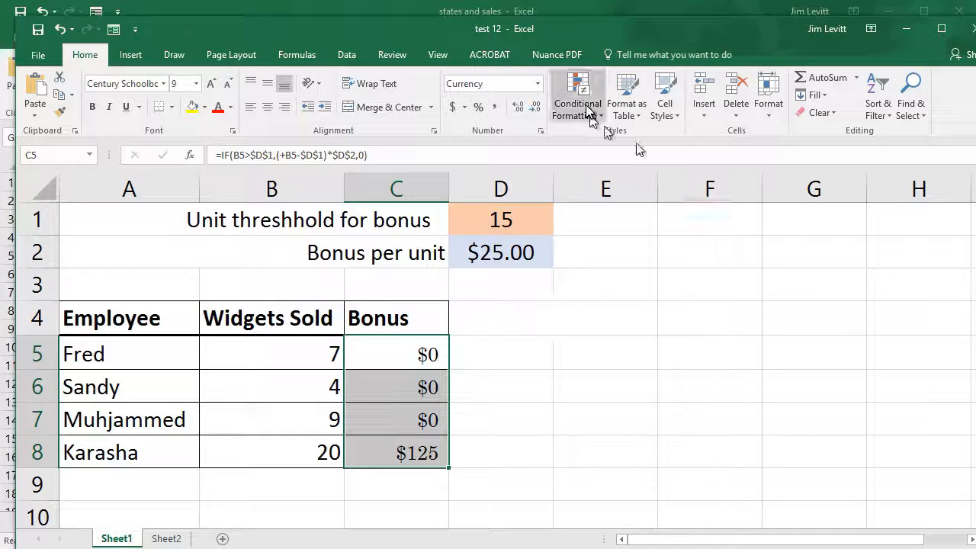
Check the merged cell styles and apply the custom Test style to the bonus-per-unit amount in D2
left_click(669, 107)
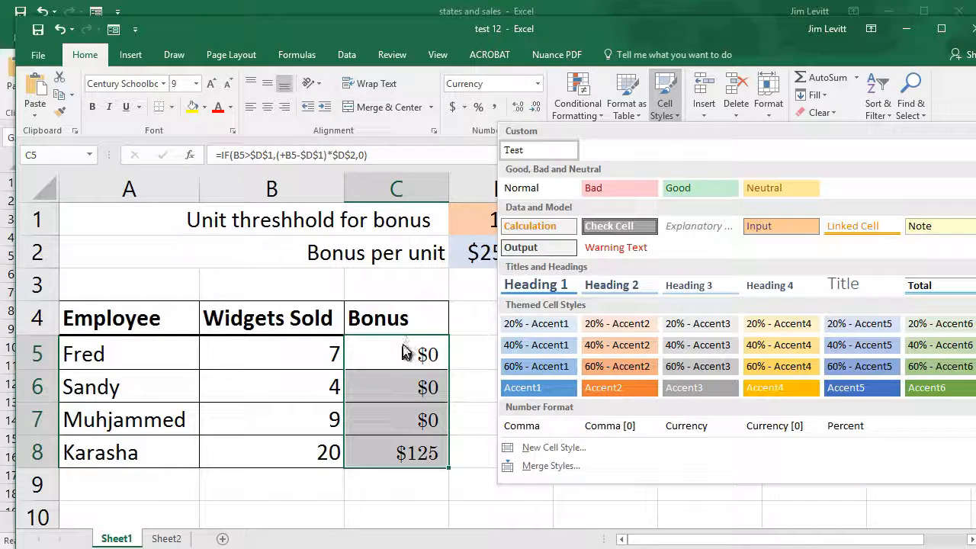
left_click(471, 362)
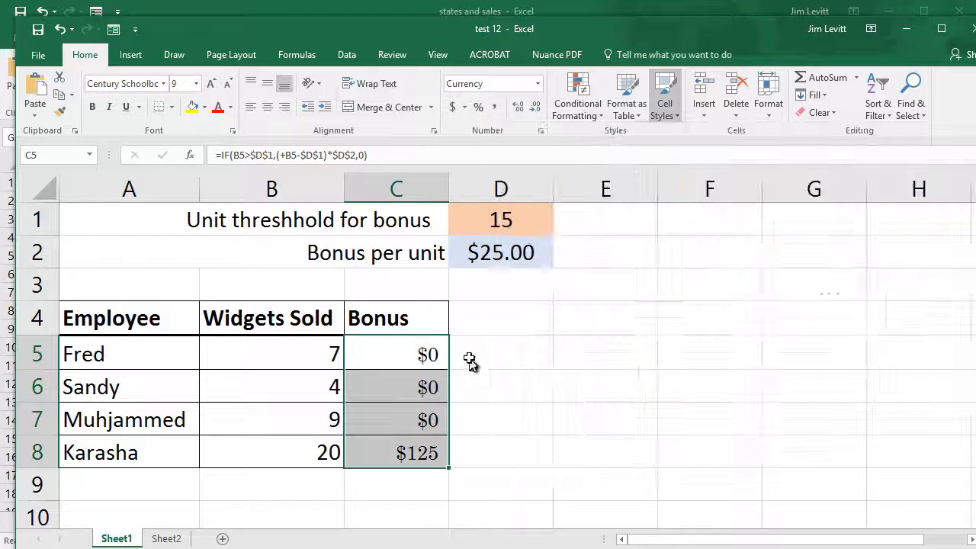
left_click(524, 258)
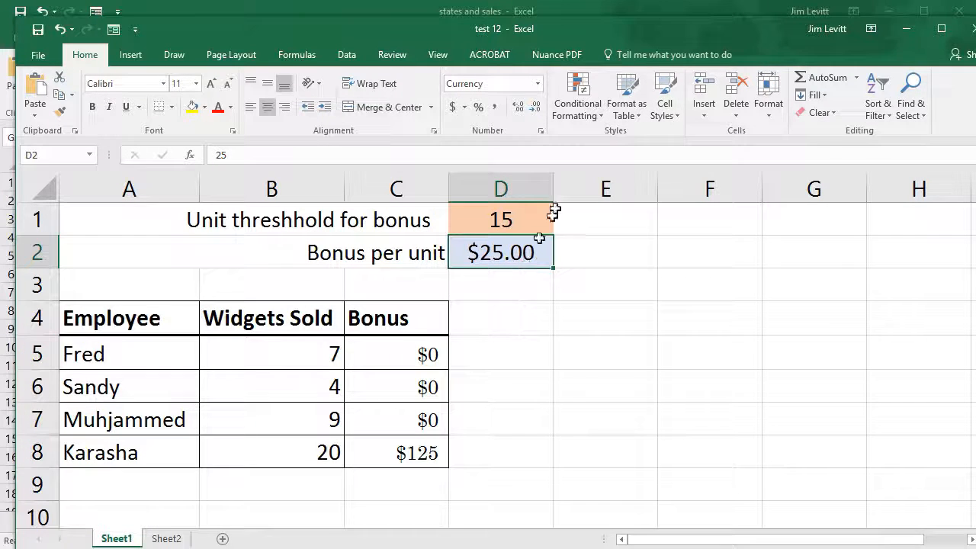
left_click(668, 95)
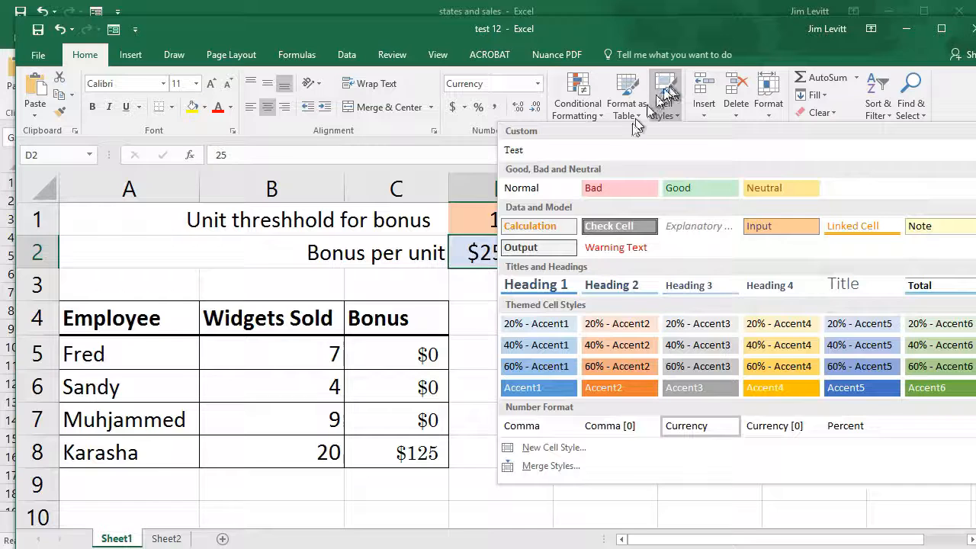
left_click(505, 180)
left_click(522, 353)
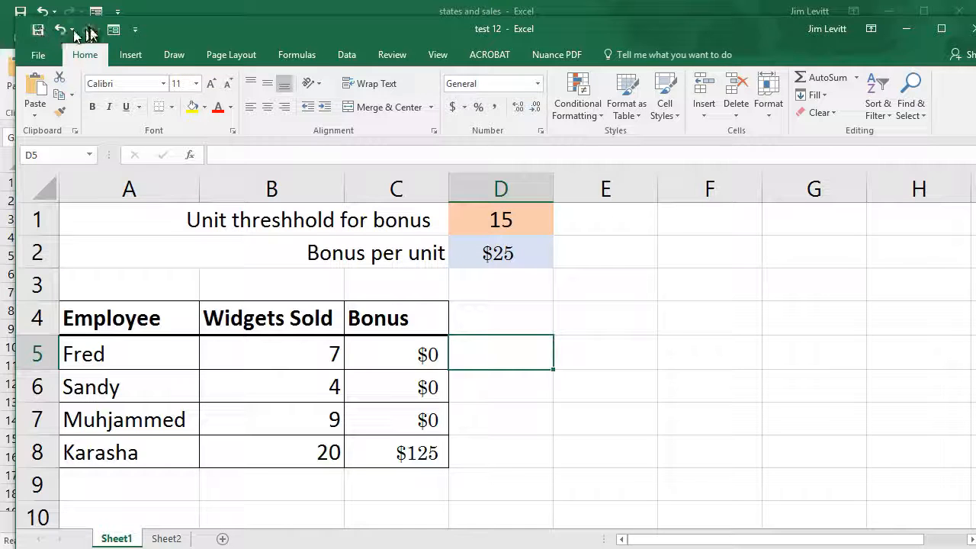
Close the test 12 workbook without saving its changes
left_click(41, 59)
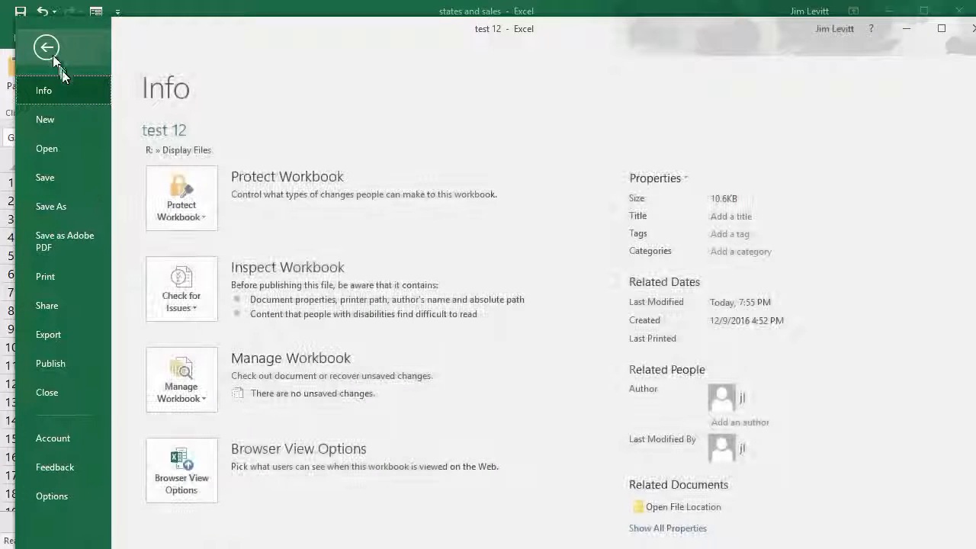
left_click(76, 393)
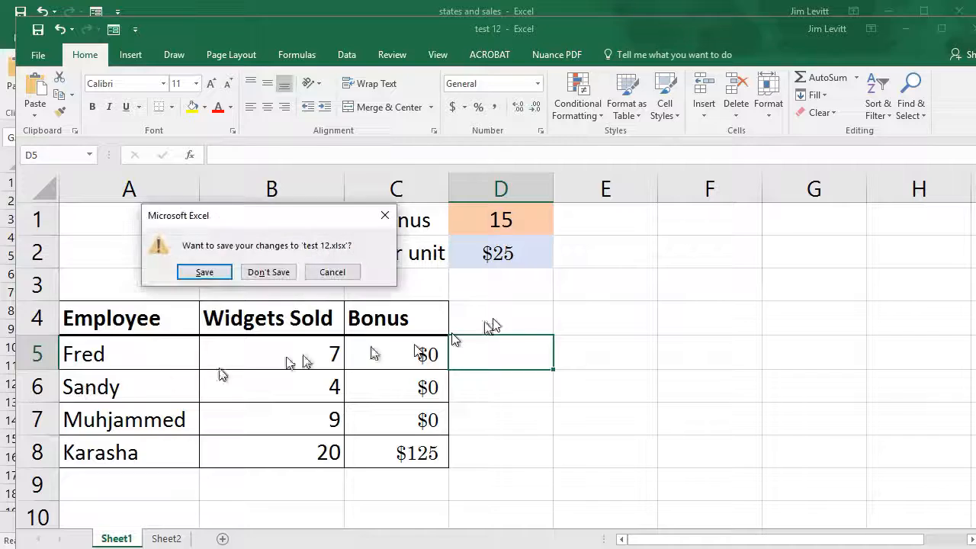
left_click(269, 272)
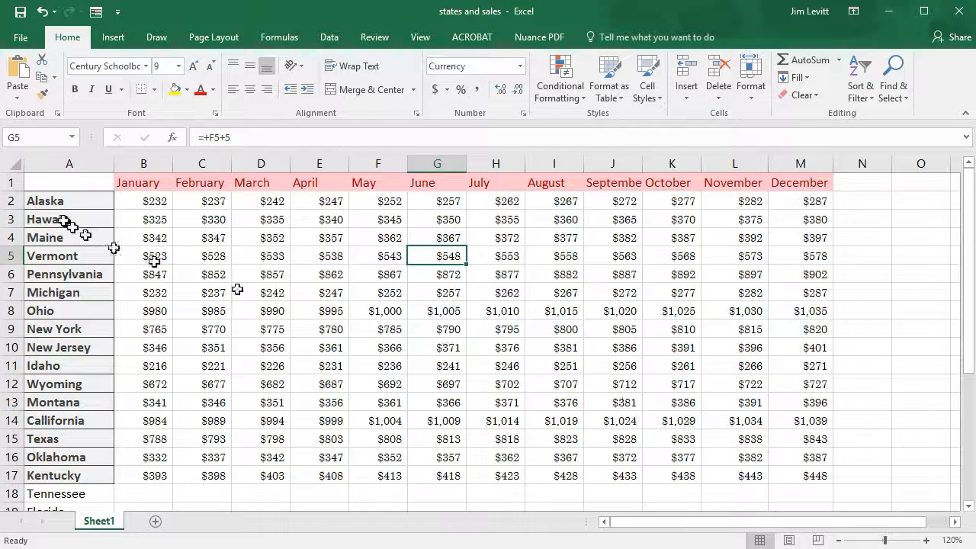
Delete all contents of the states and sales sheet and remove every cell border
left_click(14, 163)
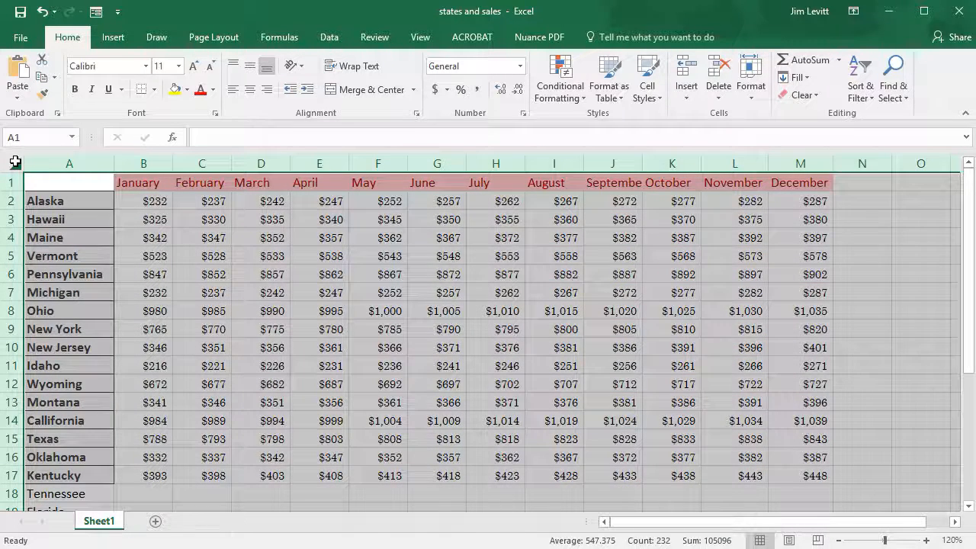
key("Delete")
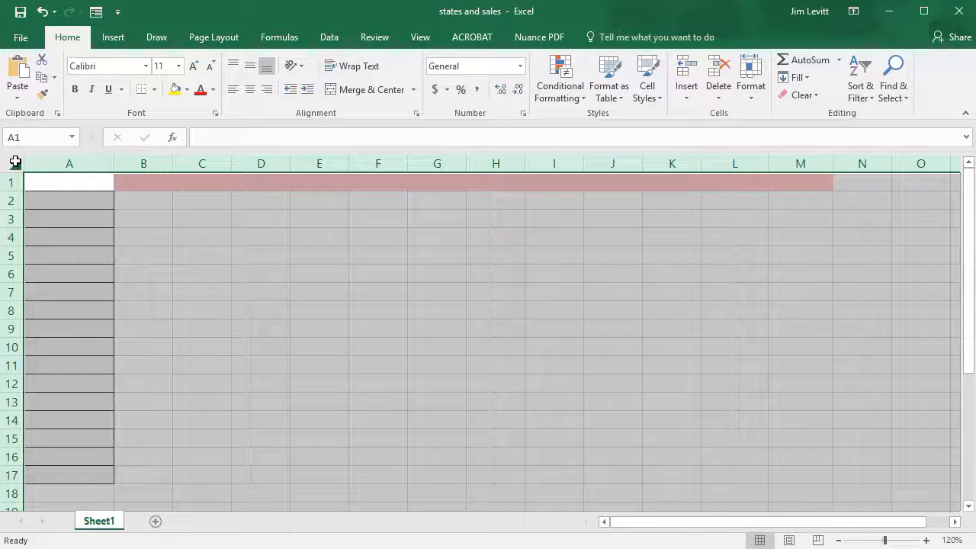
left_click(154, 90)
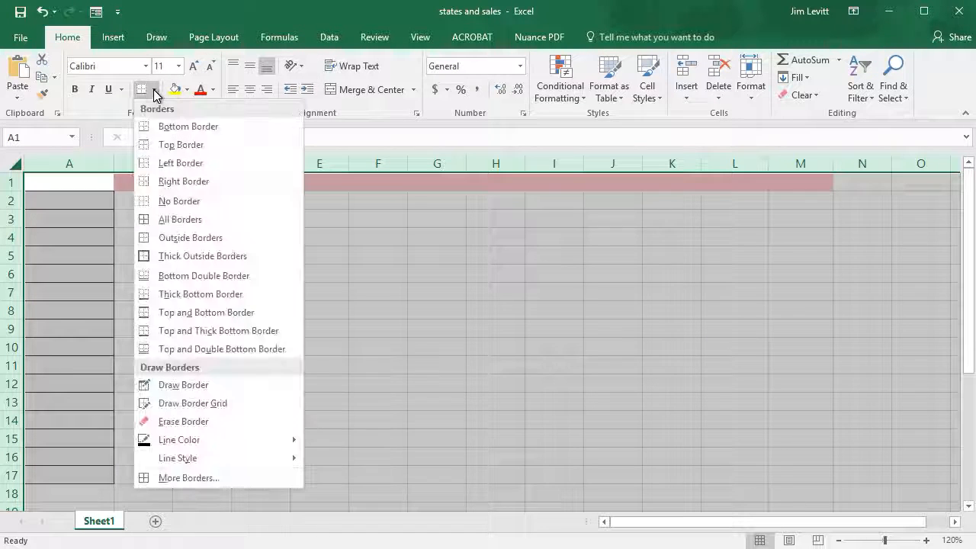
left_click(190, 202)
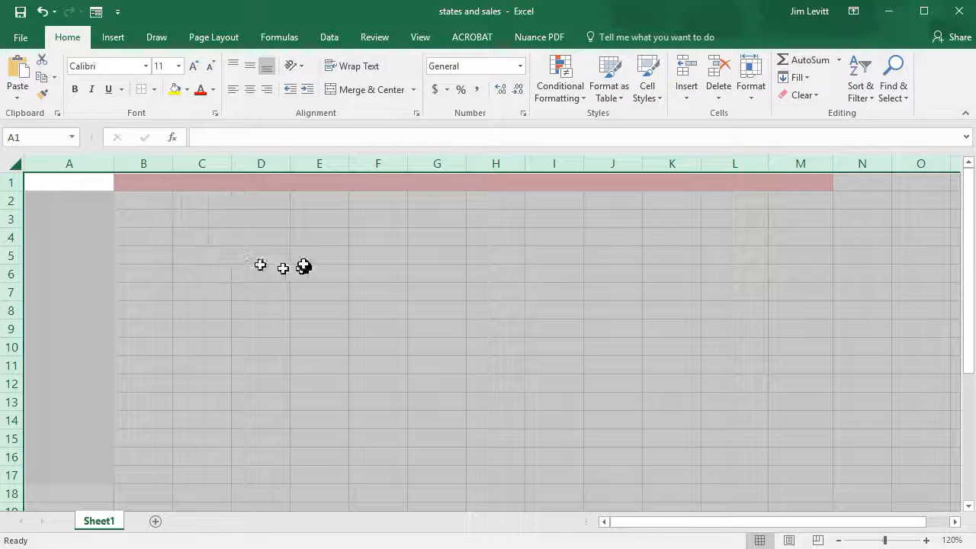
left_click(203, 233)
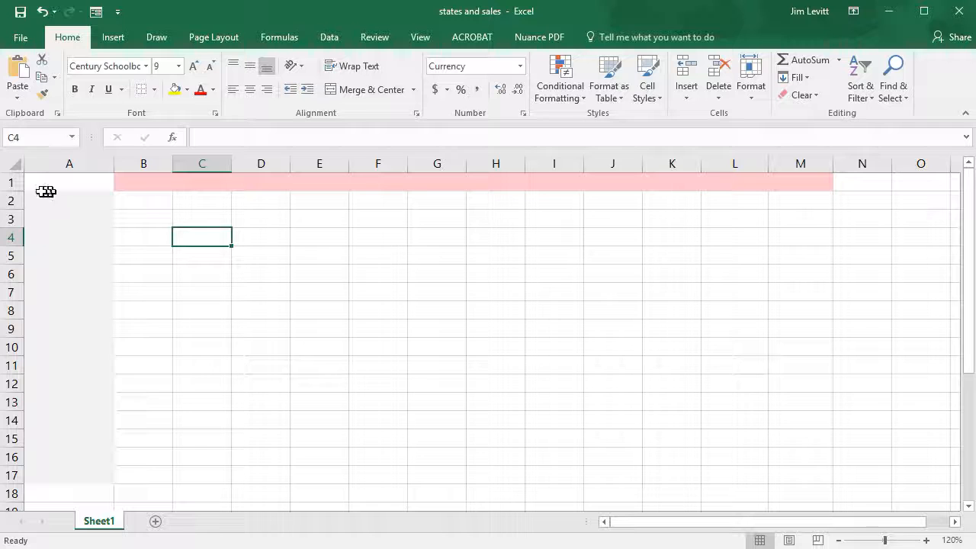
Remove the fill color from the entire sheet and check the available cell styles for the custom Test style
left_click(15, 161)
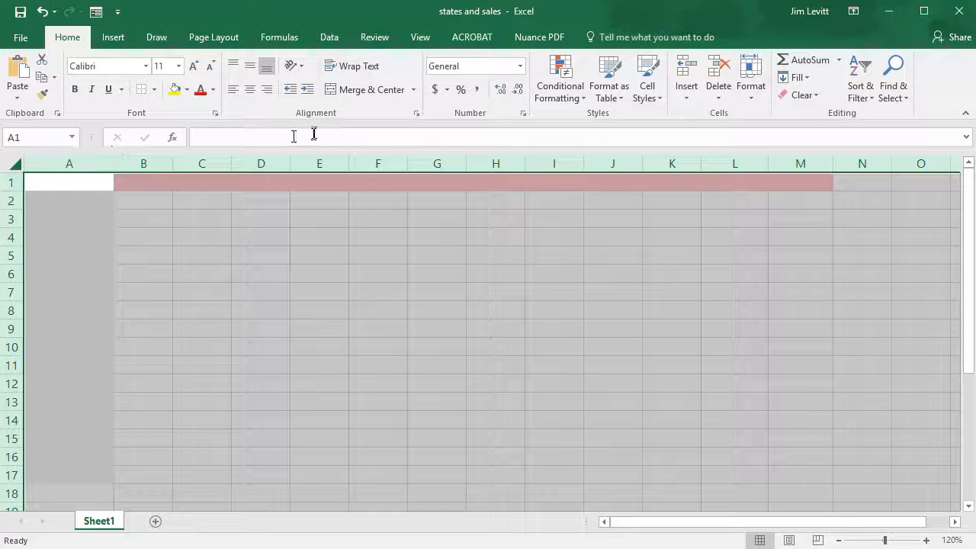
left_click(185, 90)
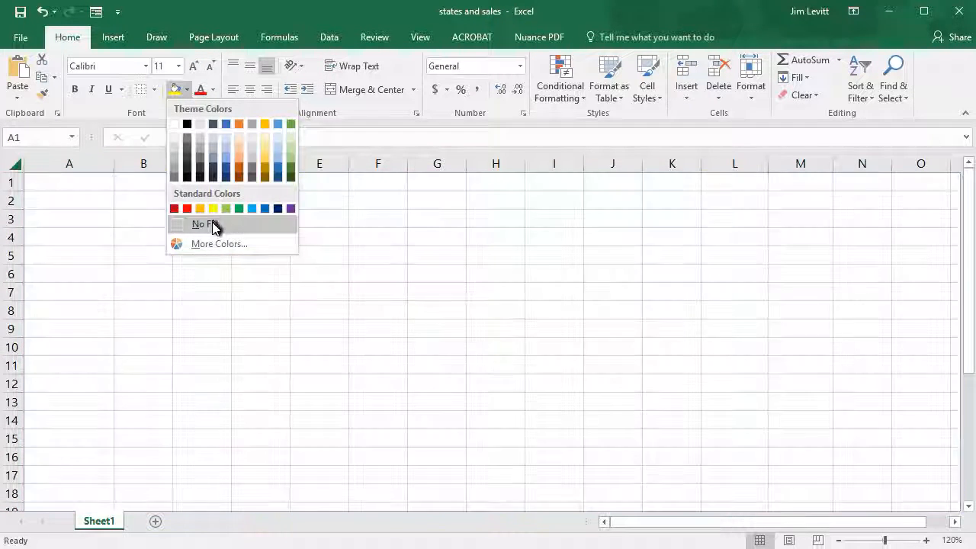
left_click(212, 226)
left_click(320, 272)
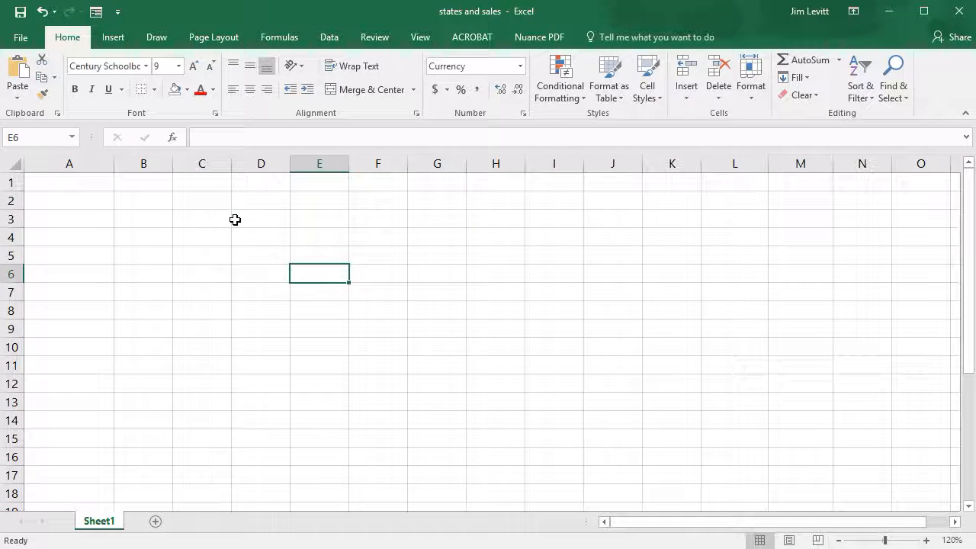
left_click(651, 84)
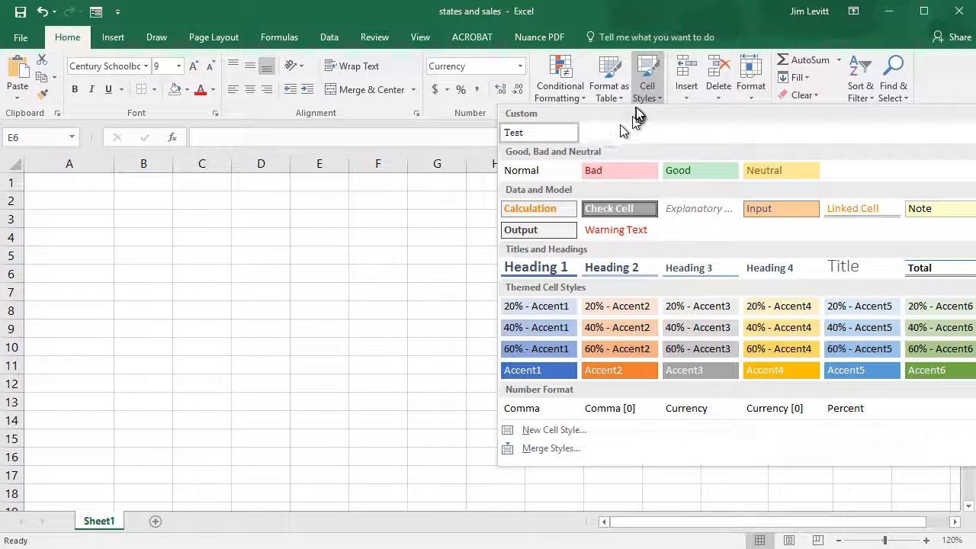
left_click(597, 12)
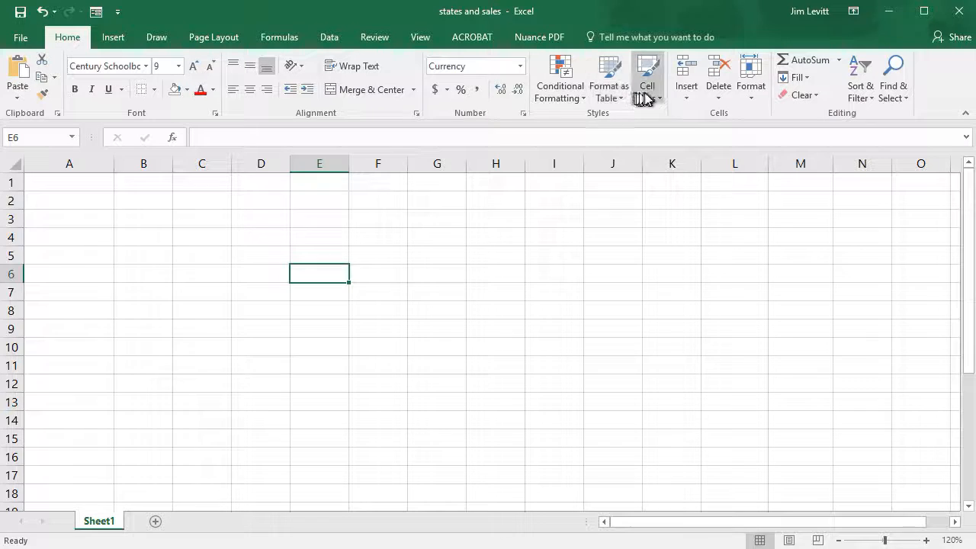
Save the emptied workbook as an Excel Template (*.xltx) named Test 1 in Custom Office Templates and close it
left_click(32, 38)
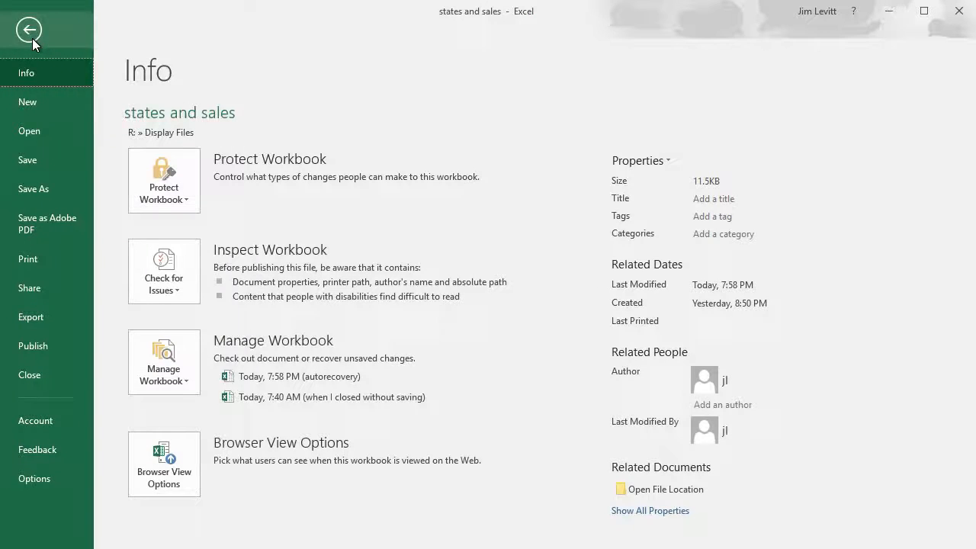
left_click(56, 188)
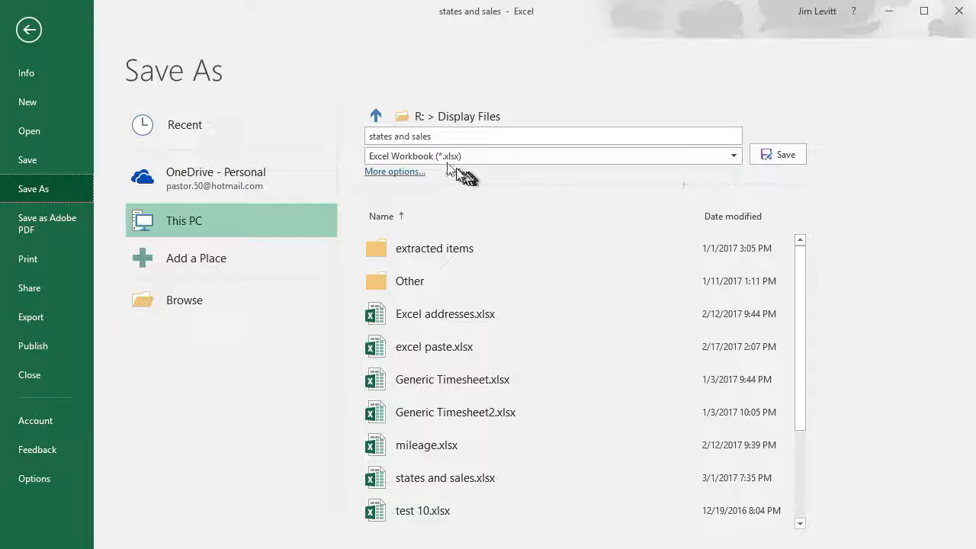
left_click(736, 157)
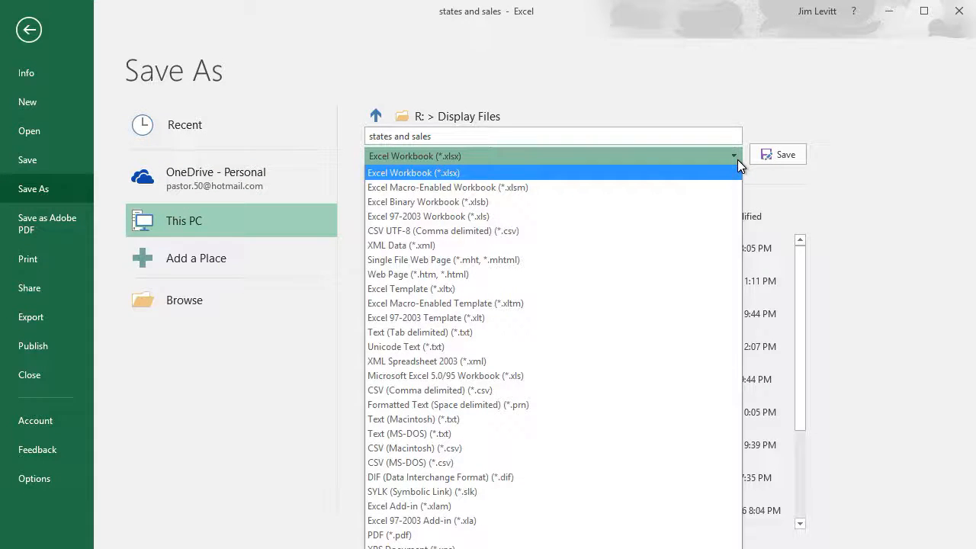
left_click(521, 288)
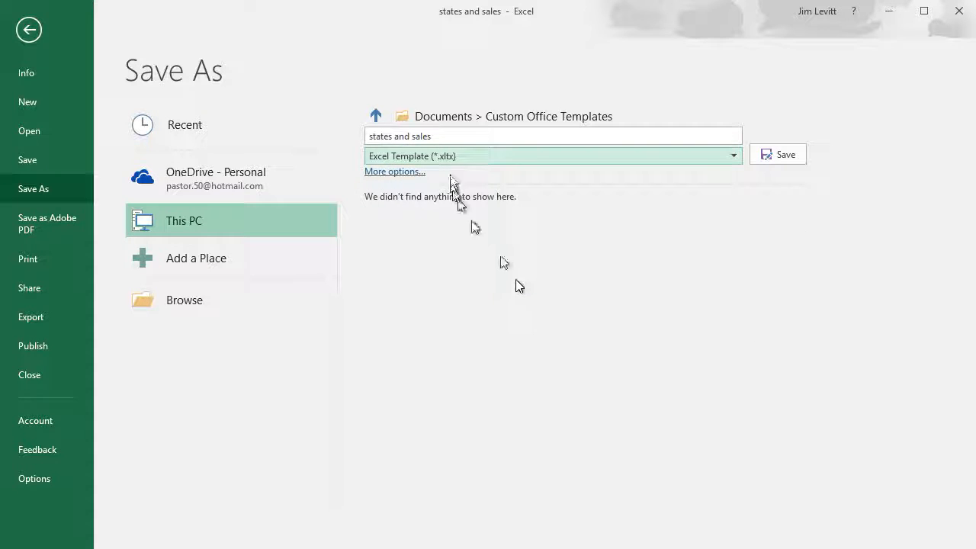
left_click(444, 137)
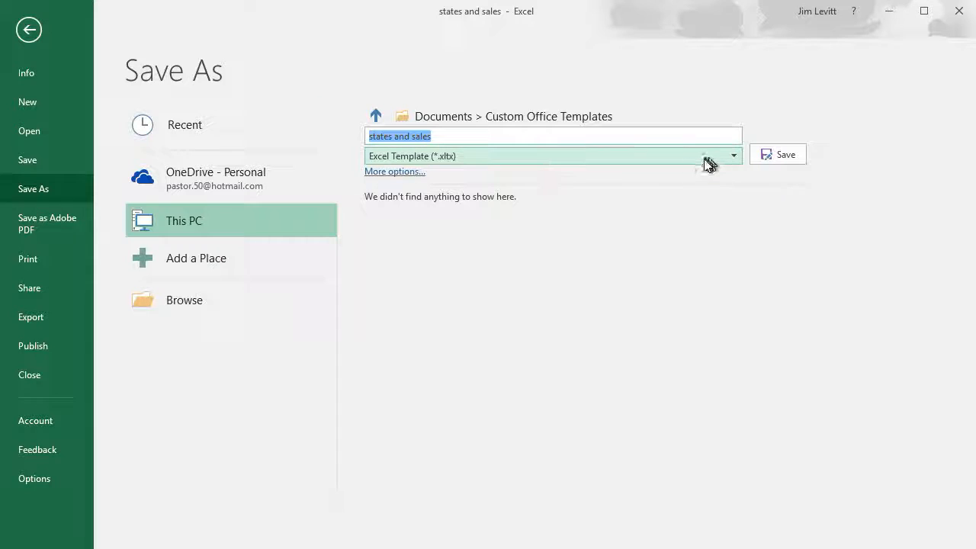
type("Test 1")
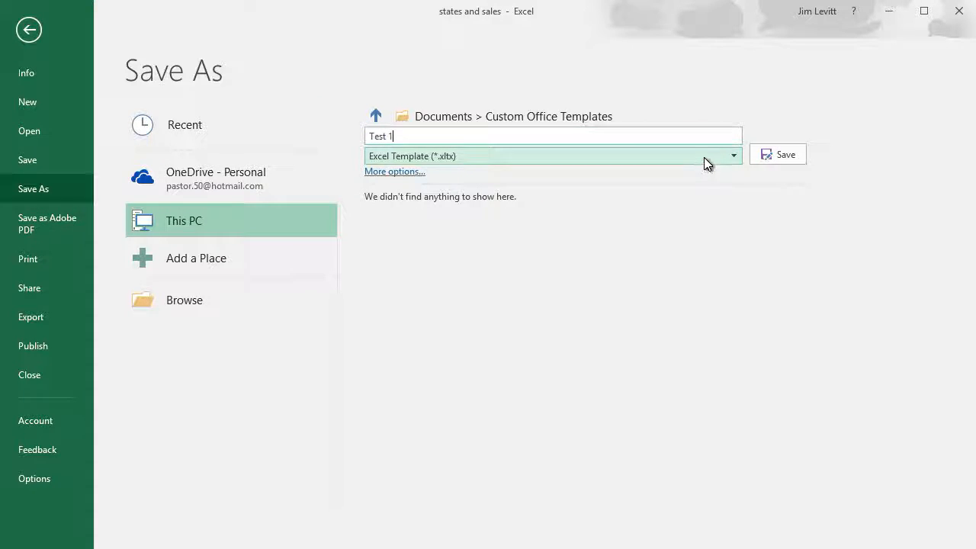
left_click(781, 159)
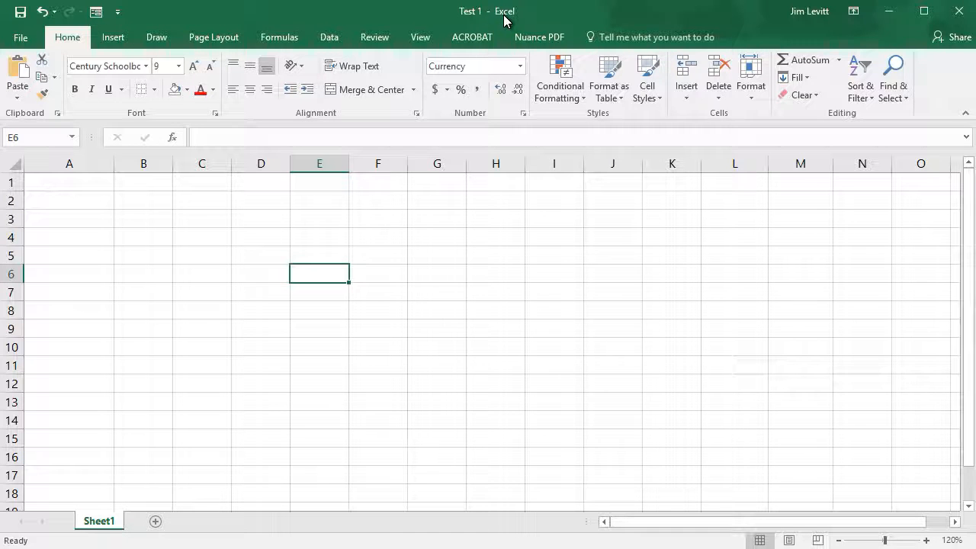
left_click(27, 39)
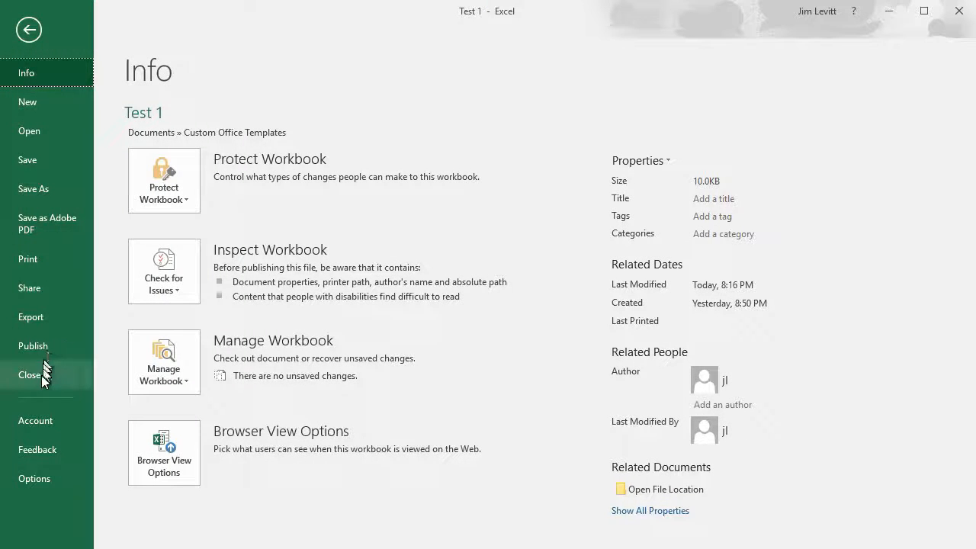
left_click(30, 375)
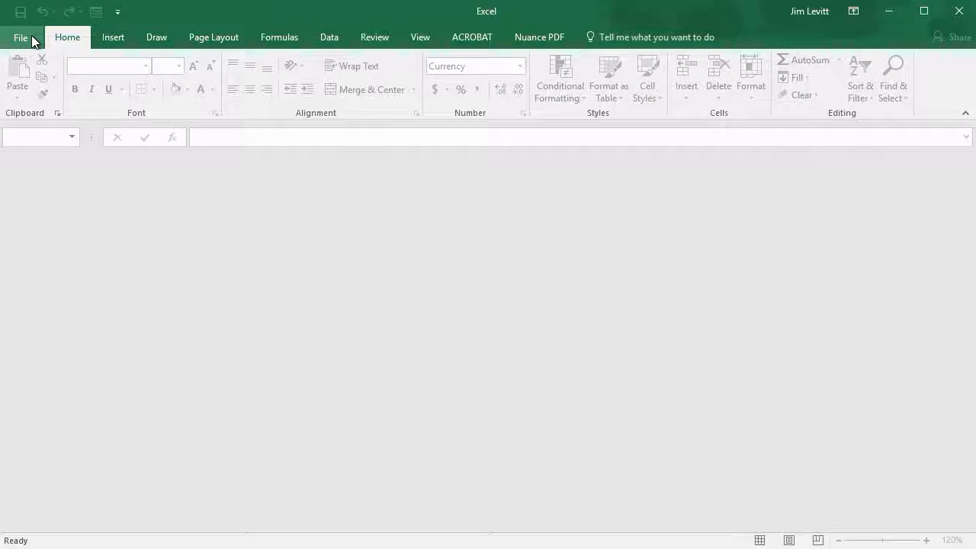
Create a new workbook from the personal template Test 1
left_click(32, 40)
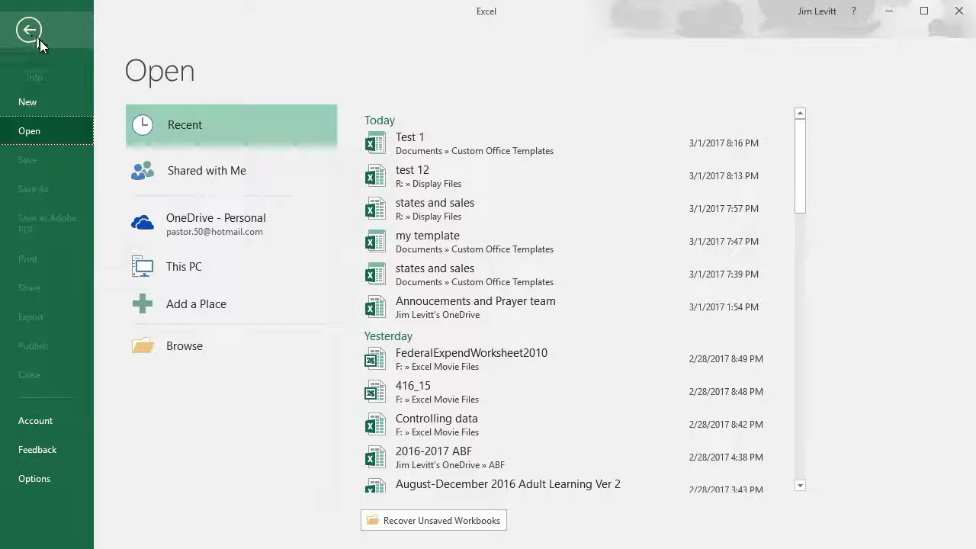
left_click(59, 103)
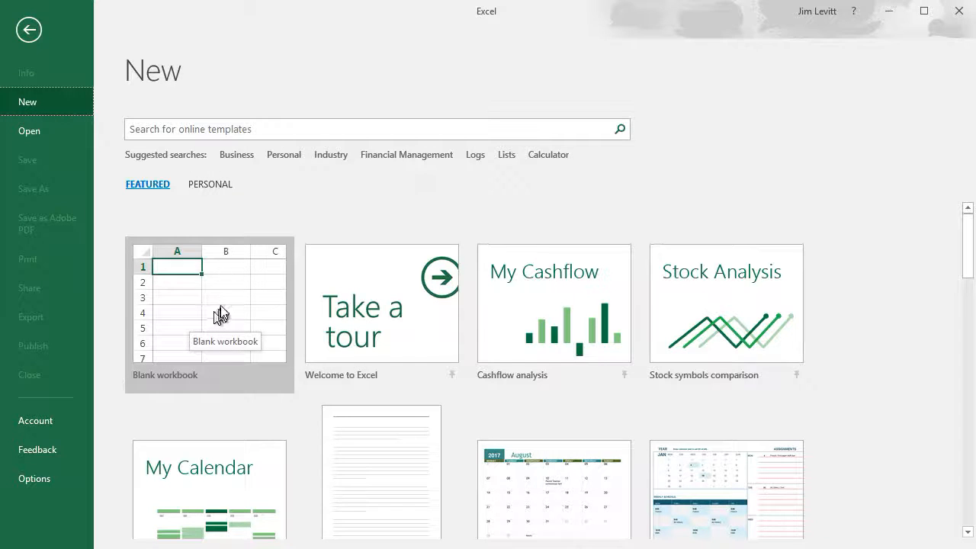
left_click(213, 186)
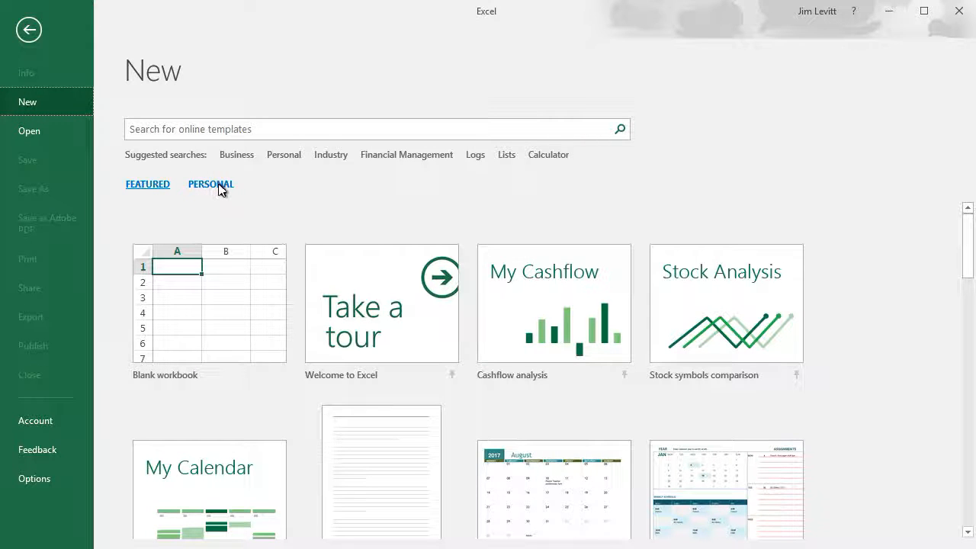
left_click(218, 187)
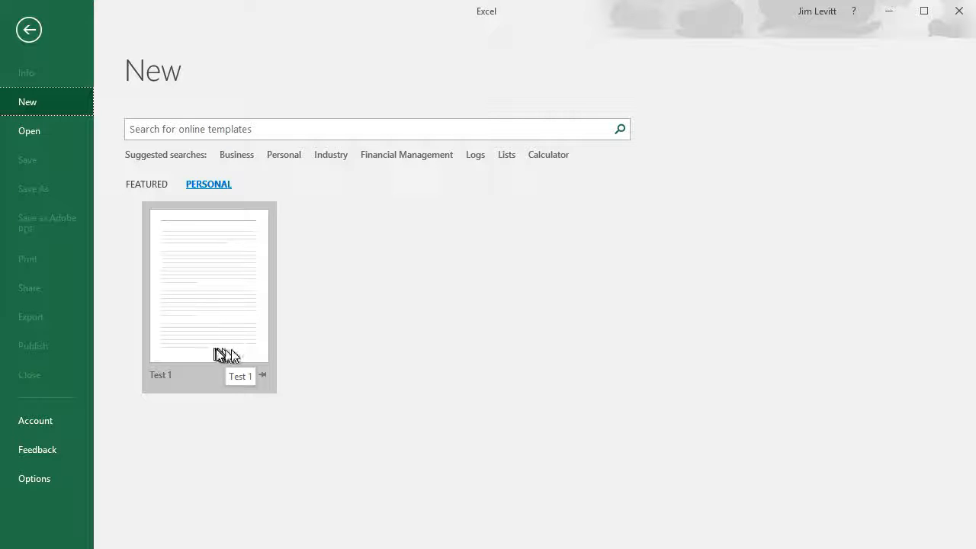
left_click(220, 311)
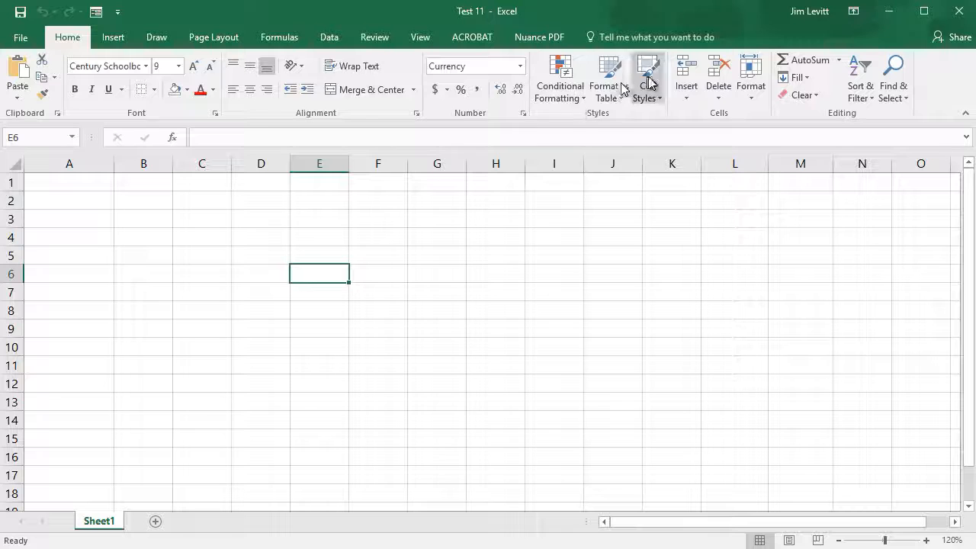
Enter 34456 in cell E3 of the new workbook
left_click(325, 220)
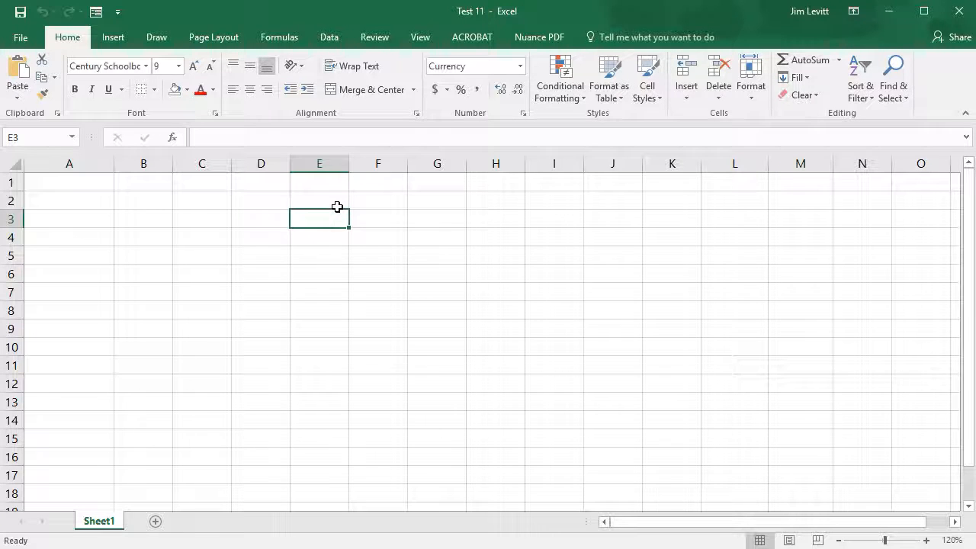
type("34456")
left_click(386, 220)
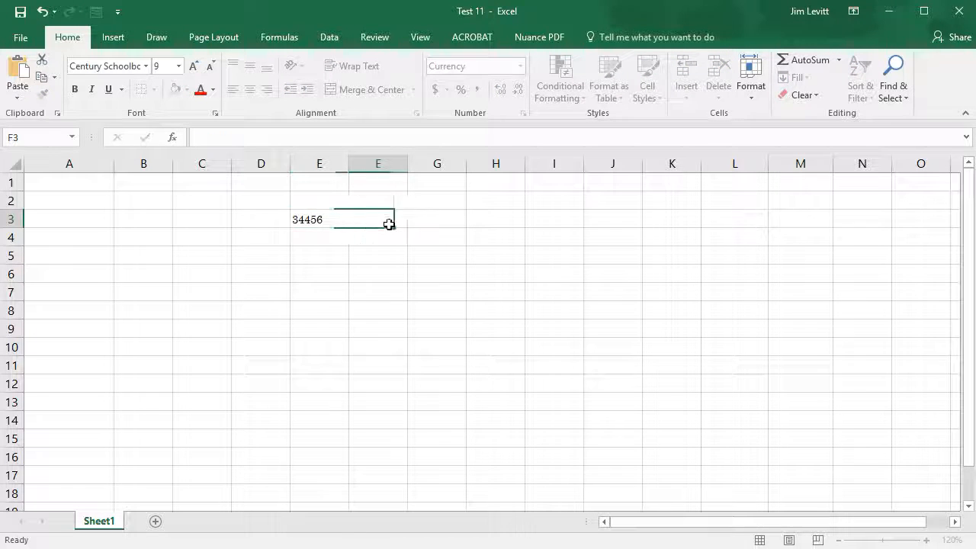
Apply the Normal cell style to cell E3 and switch it back to the custom Test style
left_click(318, 219)
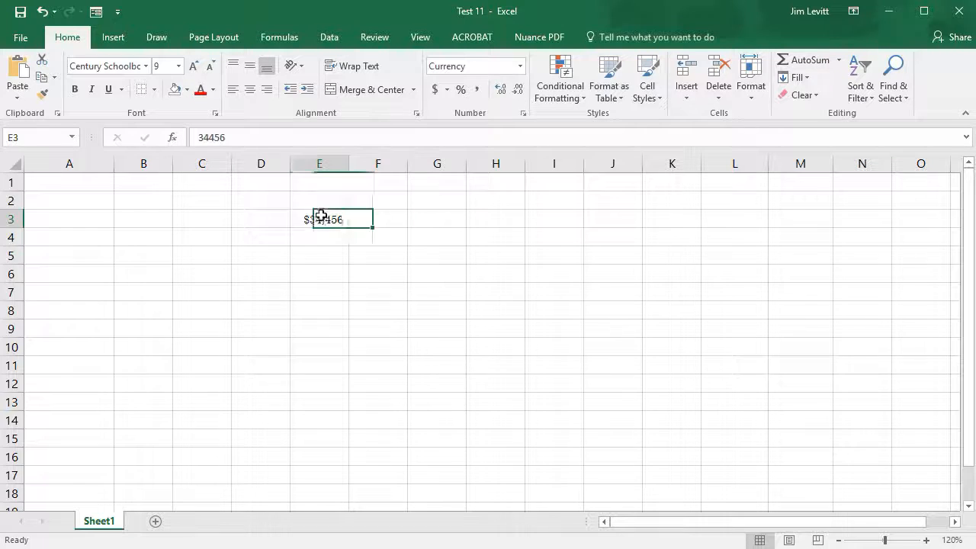
left_click(649, 73)
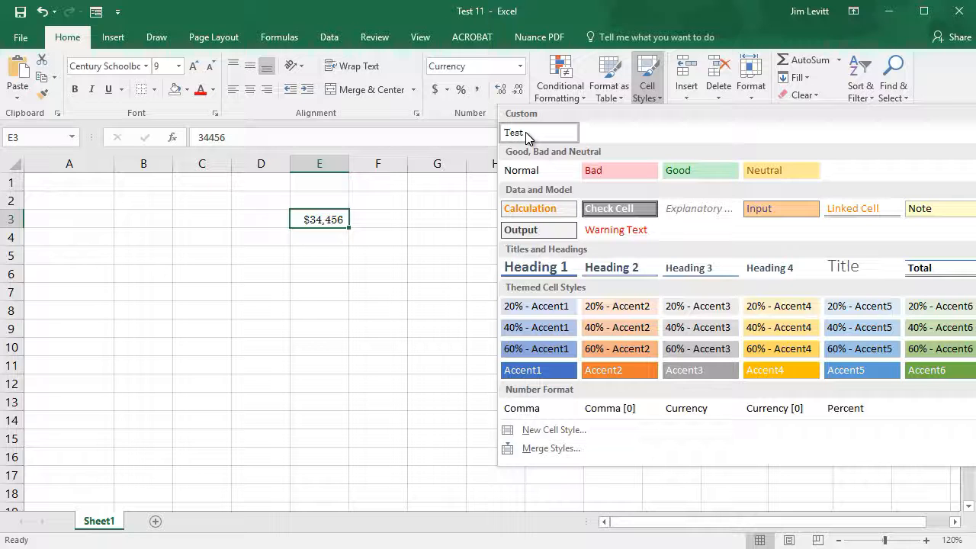
left_click(526, 170)
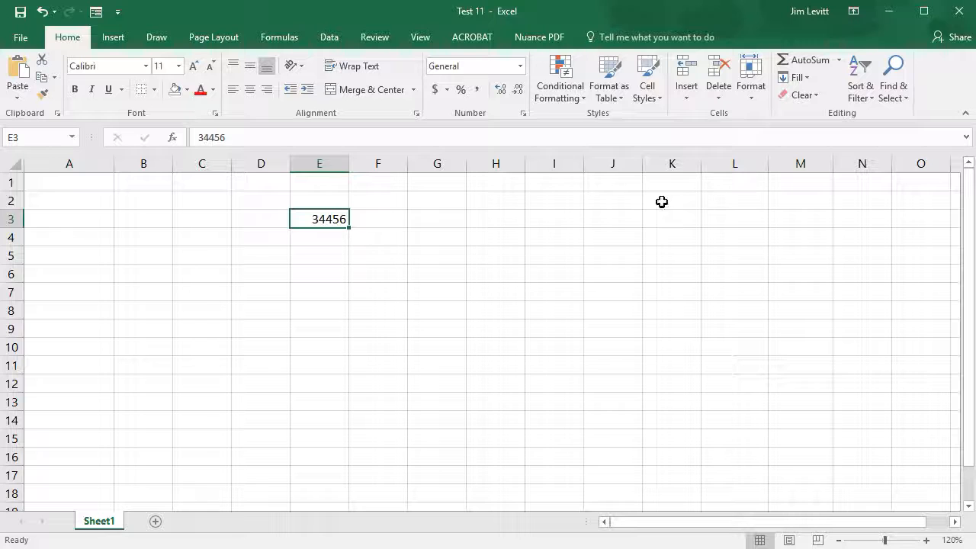
left_click(647, 80)
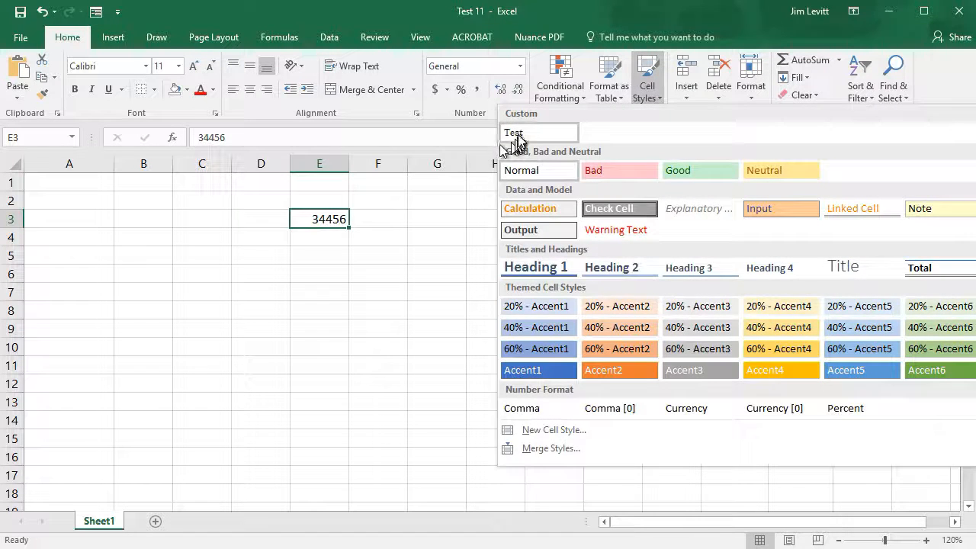
left_click(509, 136)
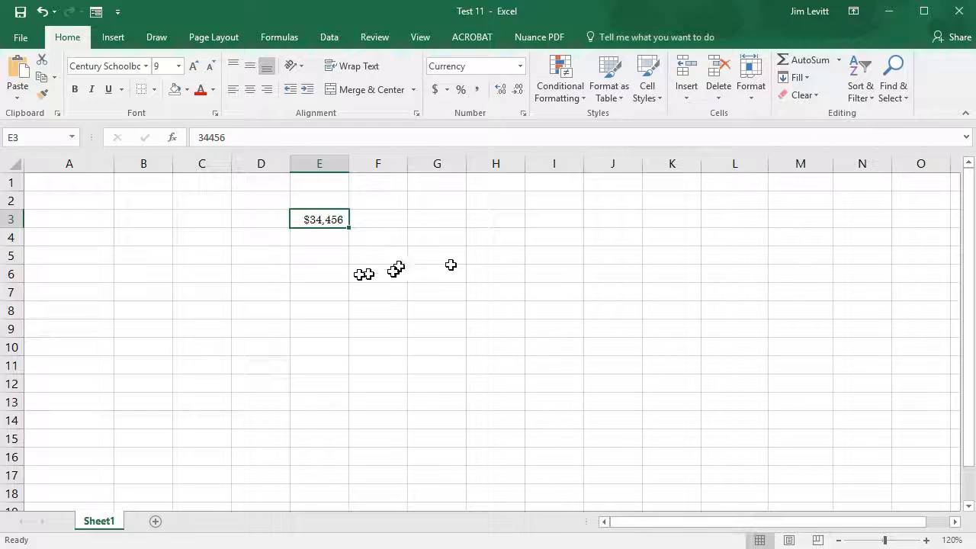
Close the workbook based on the template without saving its changes
left_click(18, 37)
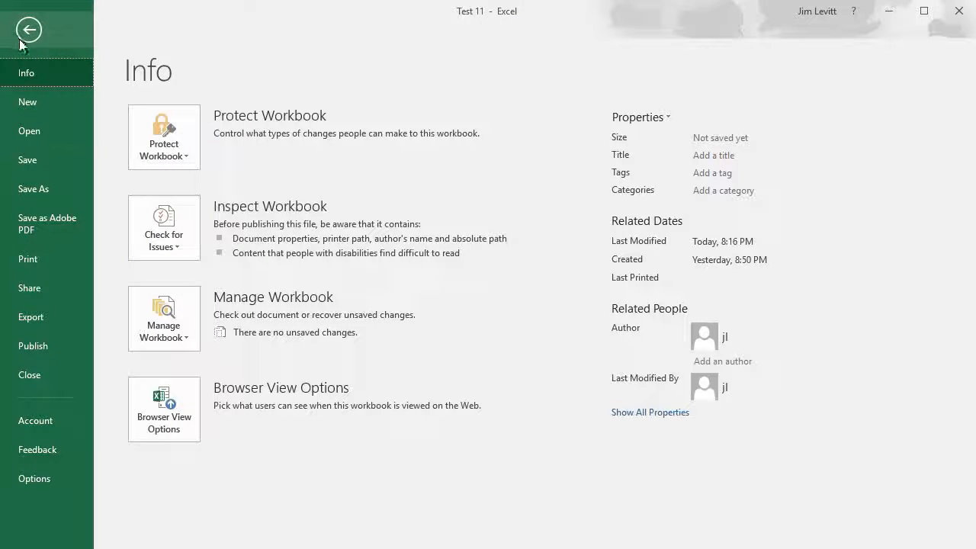
left_click(42, 375)
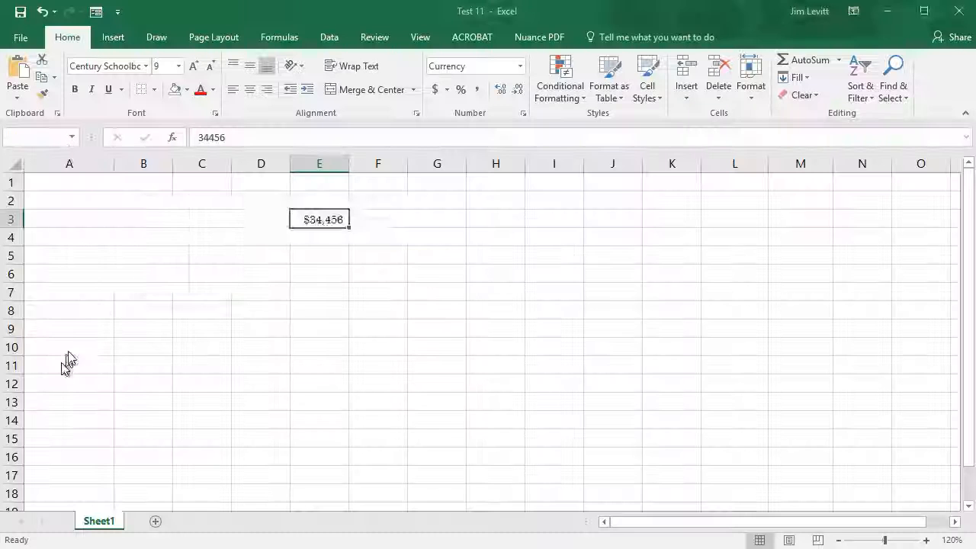
left_click(273, 273)
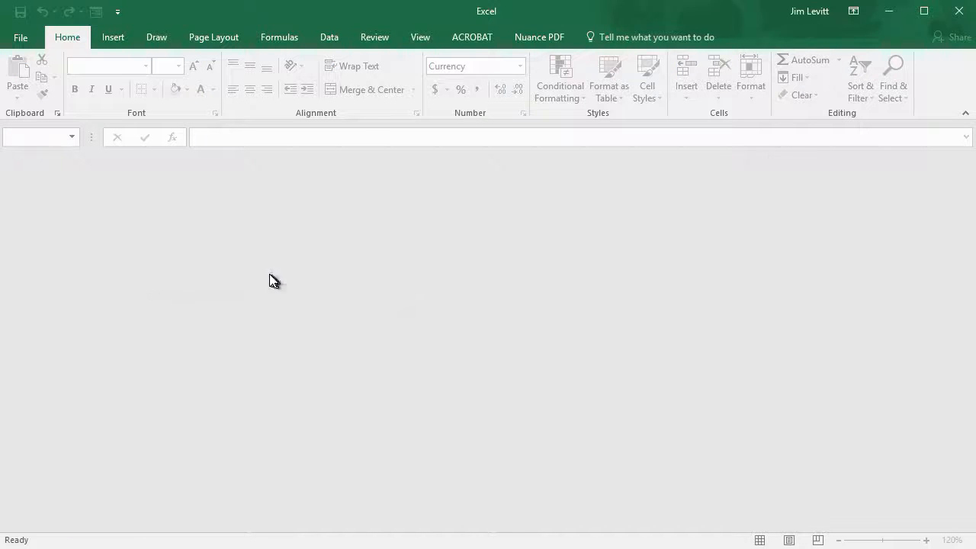
Show the personal templates available for creating a new workbook
left_click(22, 38)
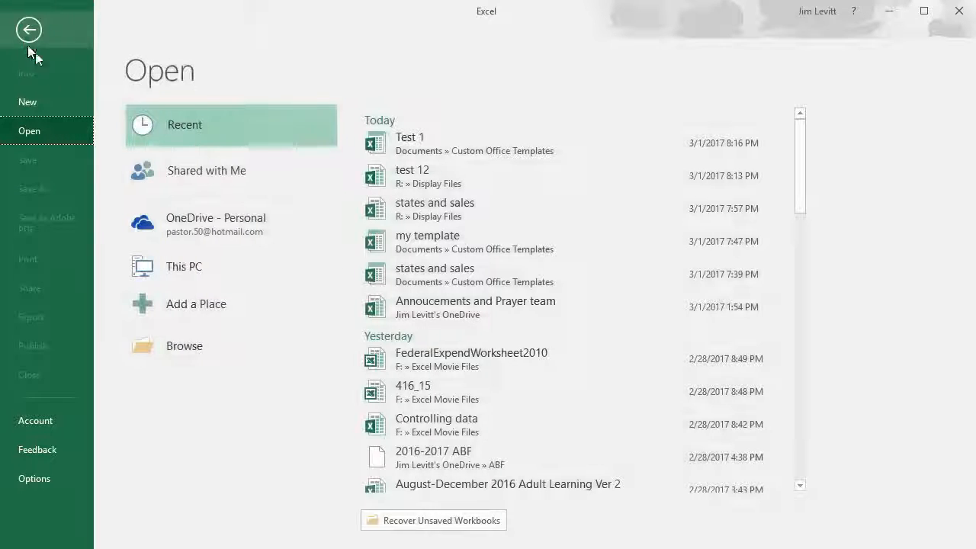
left_click(76, 103)
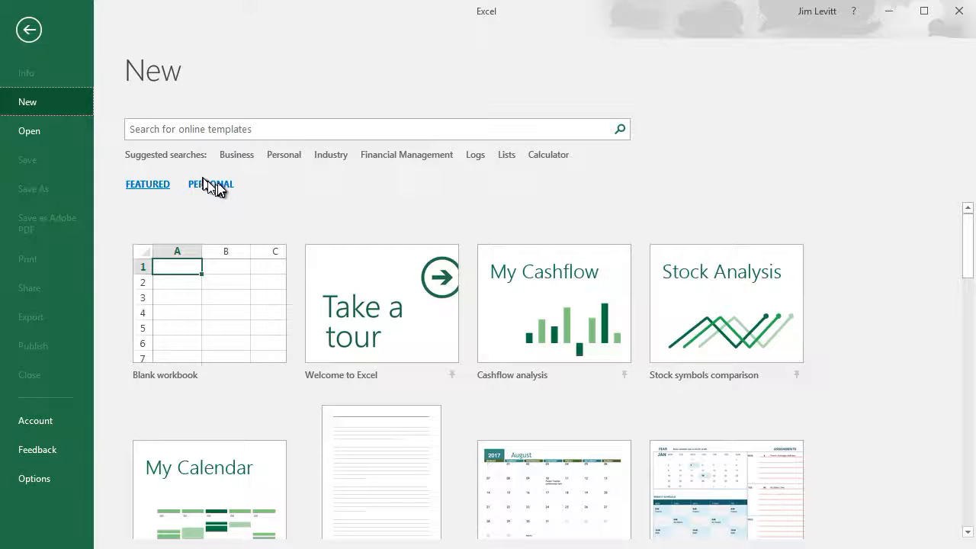
left_click(215, 183)
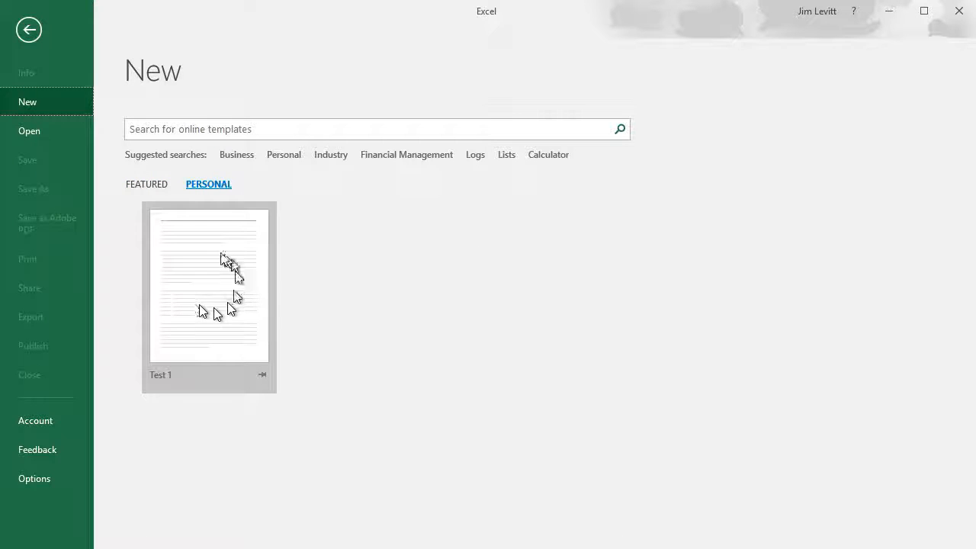